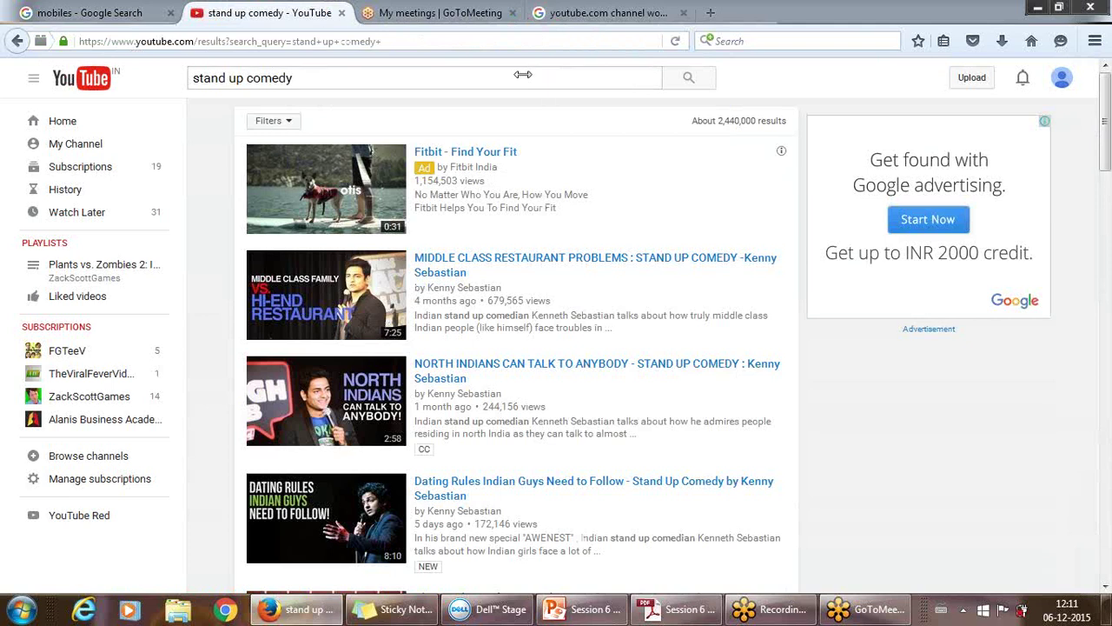
Step: Search the web for "google adwords" in a new browser tab
click(711, 14)
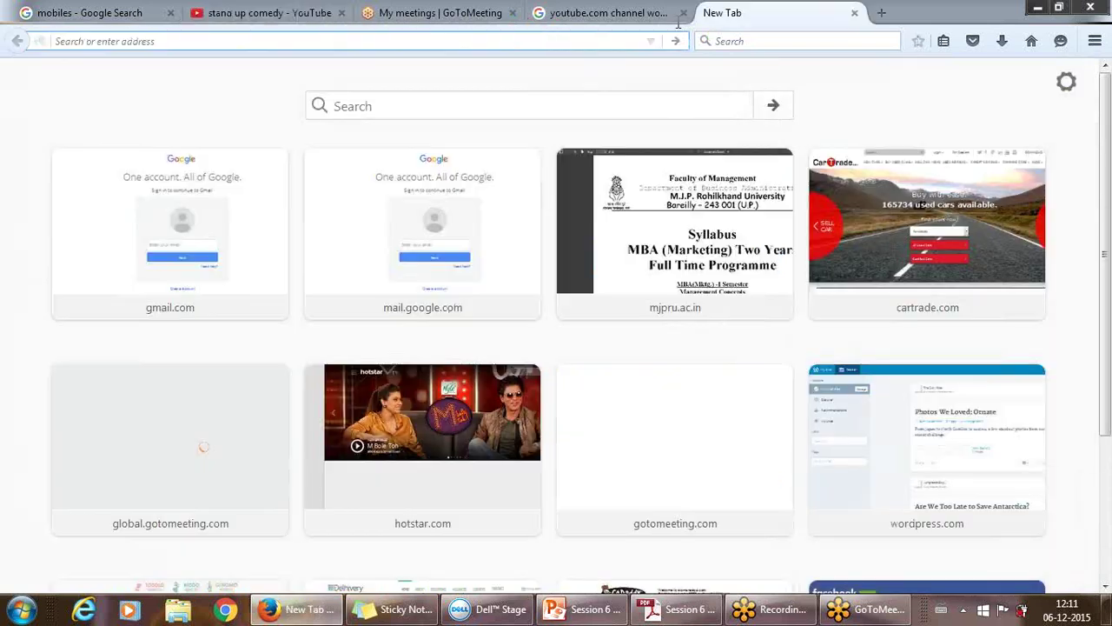
text(google a)
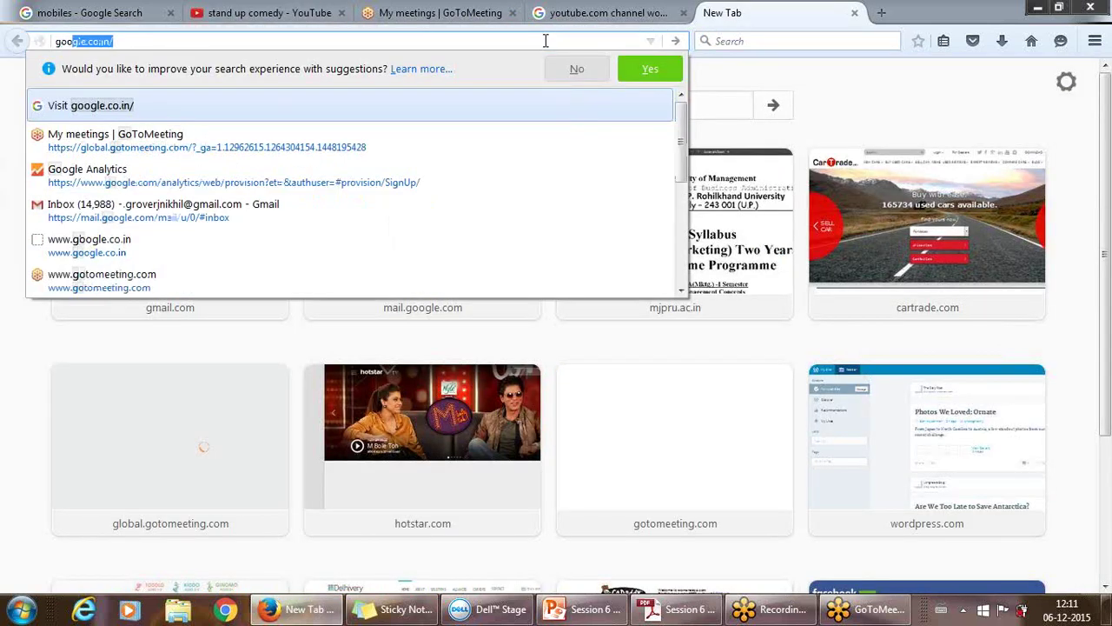
text(dwords)
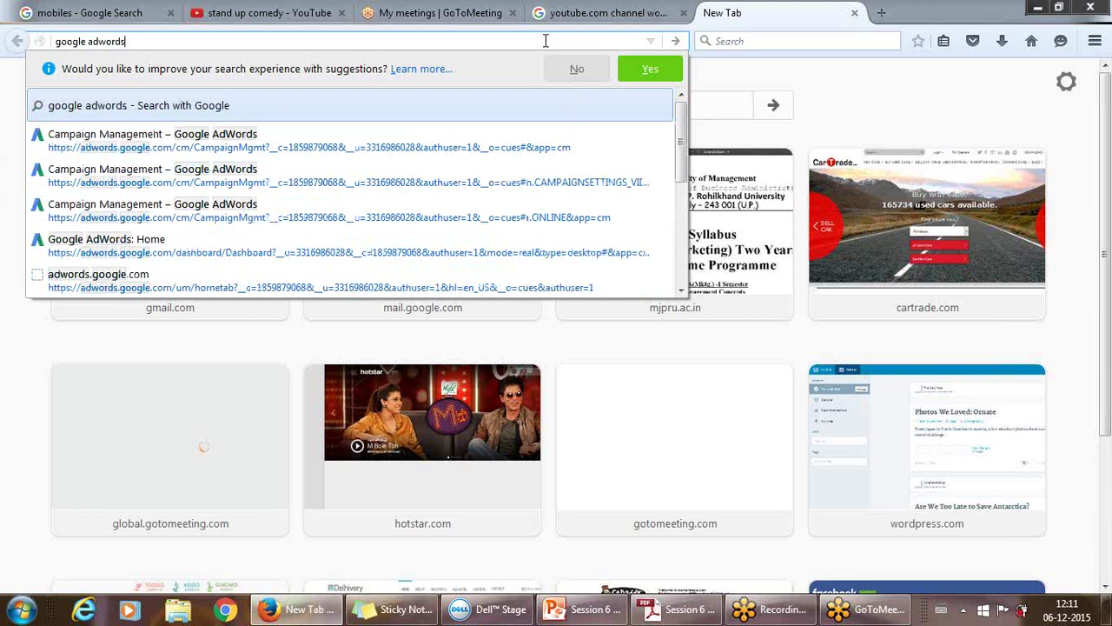
key(Return)
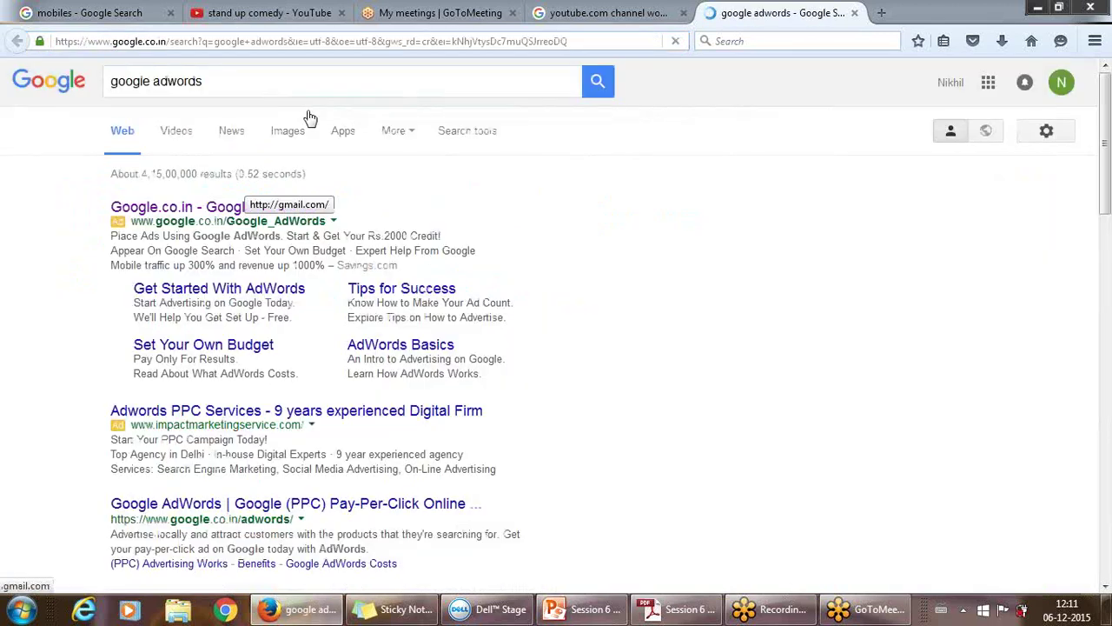
Step: Open the Google AdWords site from the first search result and sign in to the advertiser account
click(233, 208)
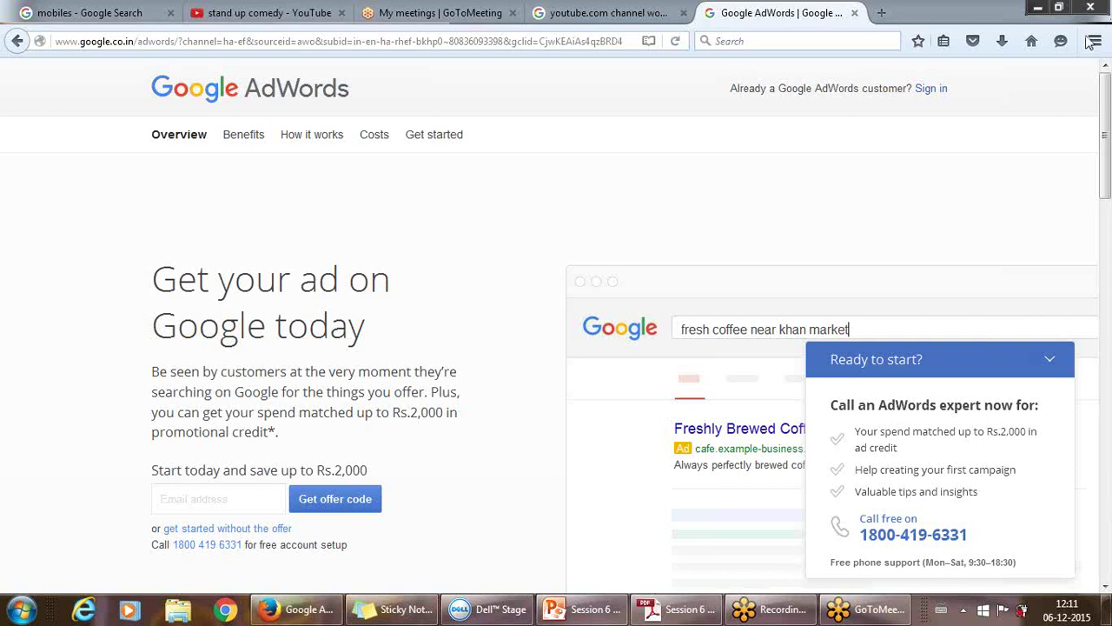
click(934, 90)
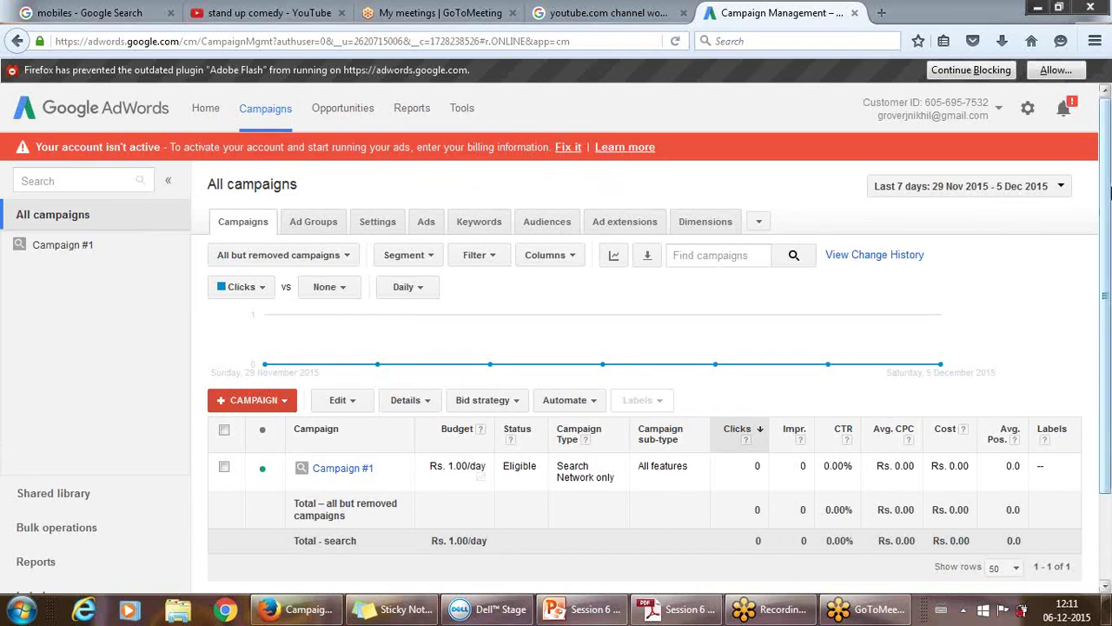
Step: Start creating a new campaign of type Video from the All campaigns page
scroll(1108, 221, down, 1)
scroll(1108, 221, up, 1)
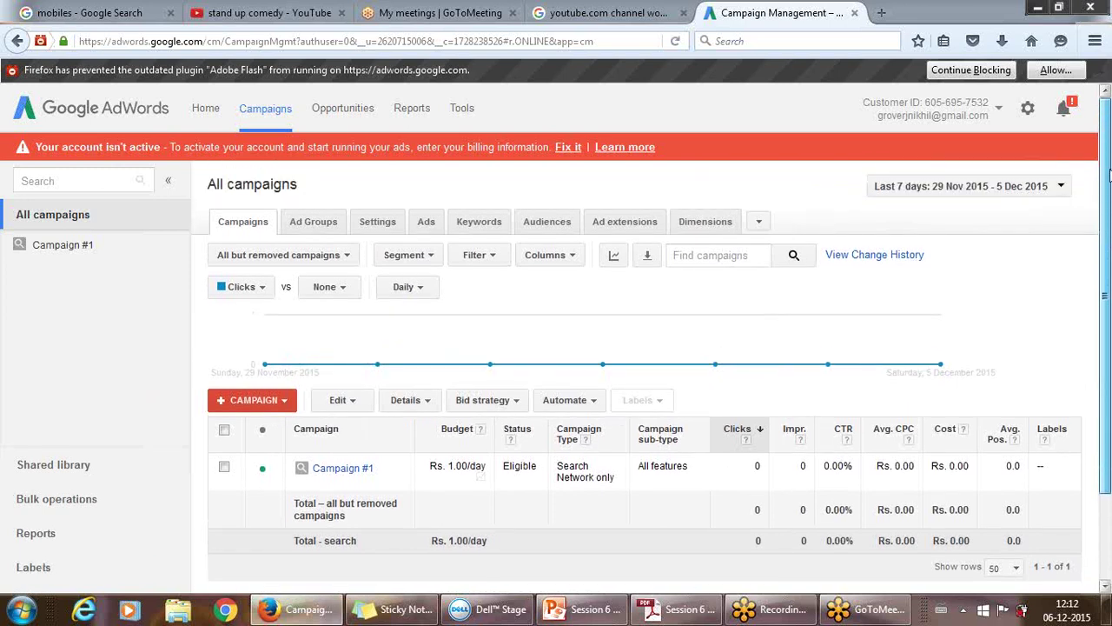
scroll(1109, 165, down, 1)
scroll(1109, 165, up, 1)
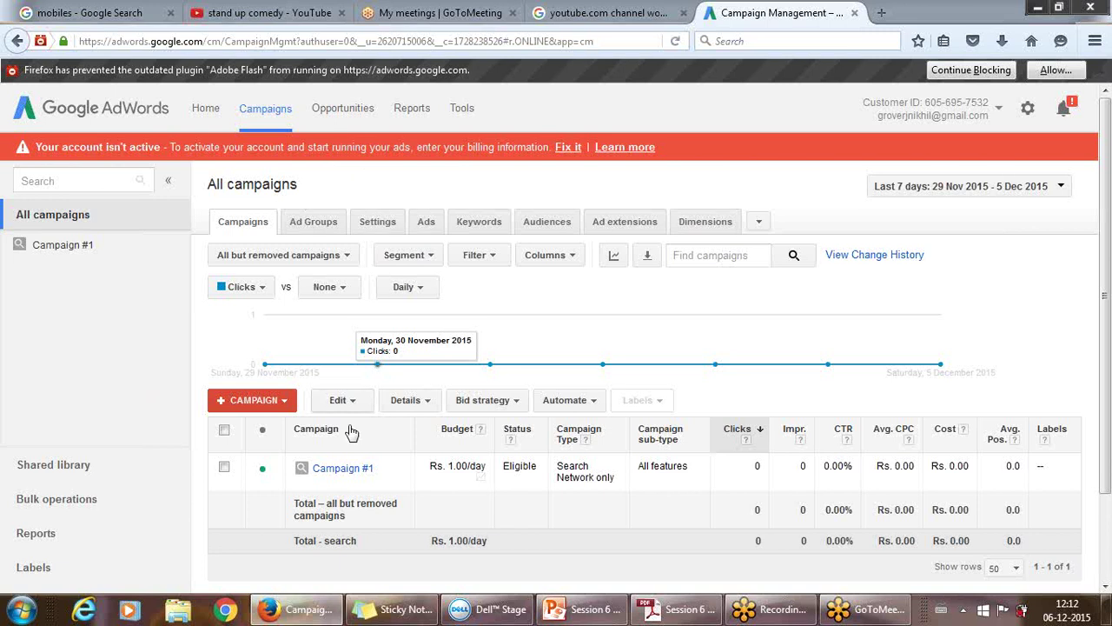
click(285, 401)
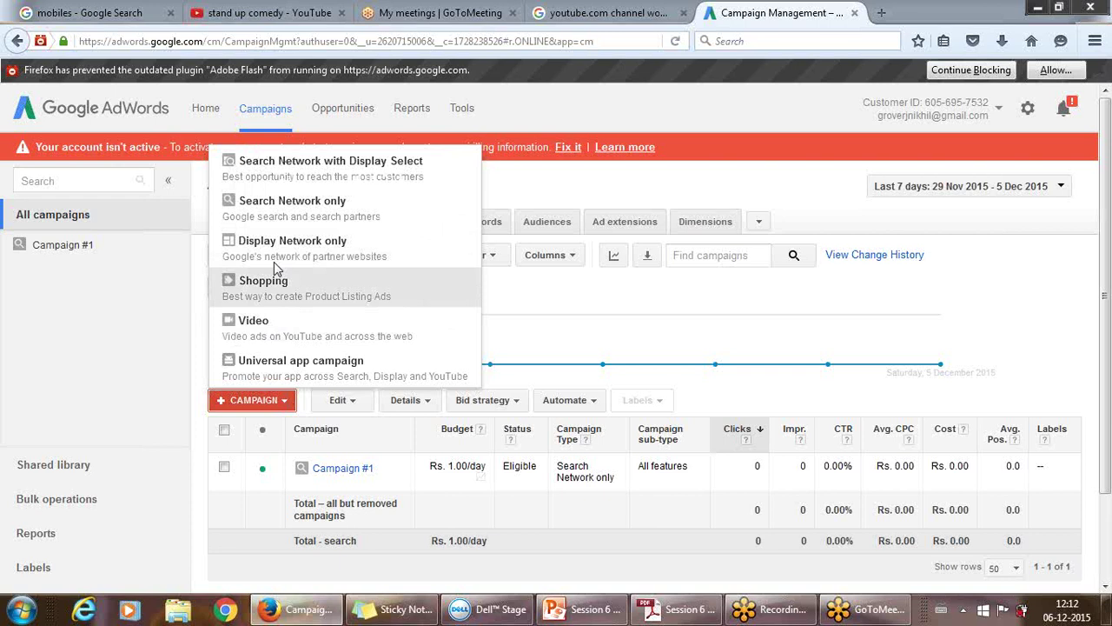
click(261, 324)
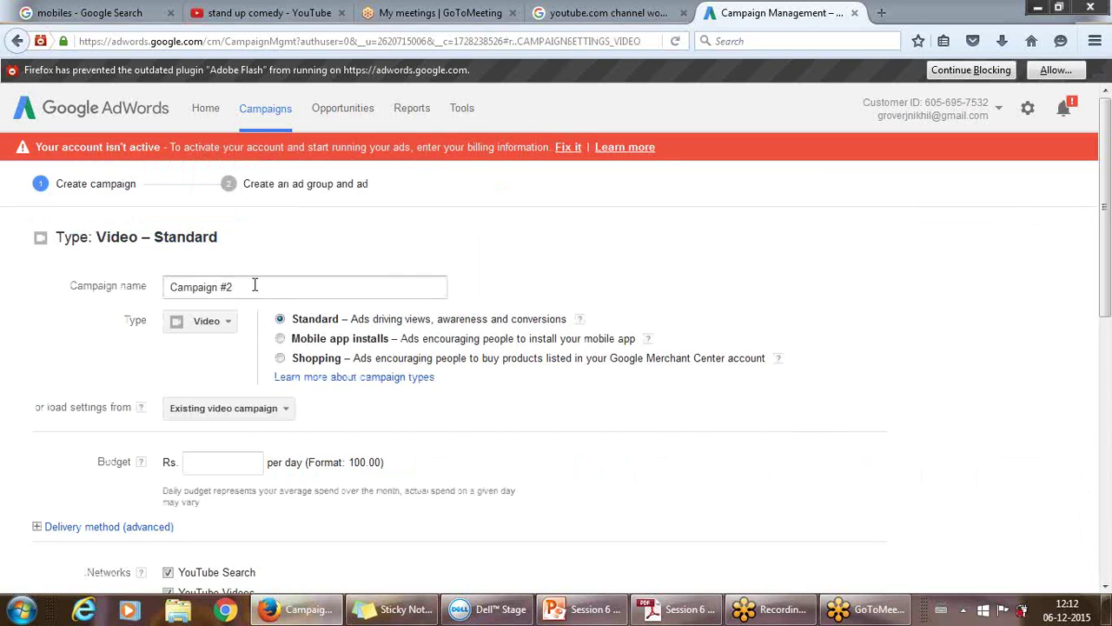
Step: Replace the default campaign name with "Test for sunday batch 6 dec"
click(254, 286)
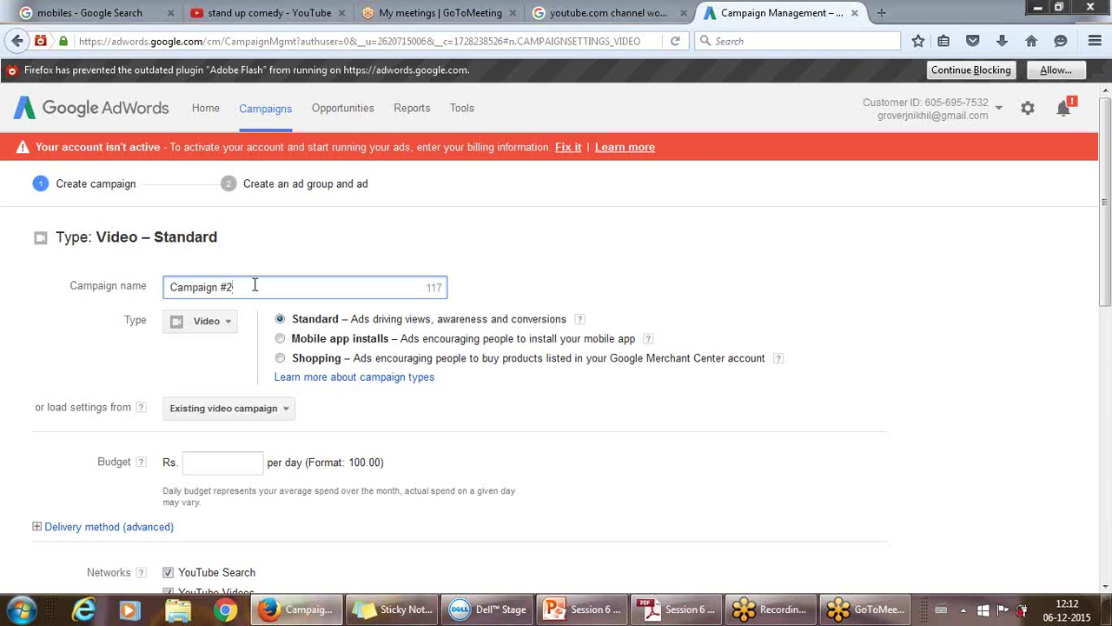
key(BackSpace)
key(BackSpace)
key(BackSpace)
key(BackSpace)
key(BackSpace)
key(BackSpace)
key(BackSpace)
key(BackSpace)
key(BackSpace)
key(BackSpace)
key(BackSpace)
text(Test for sunday batcn)
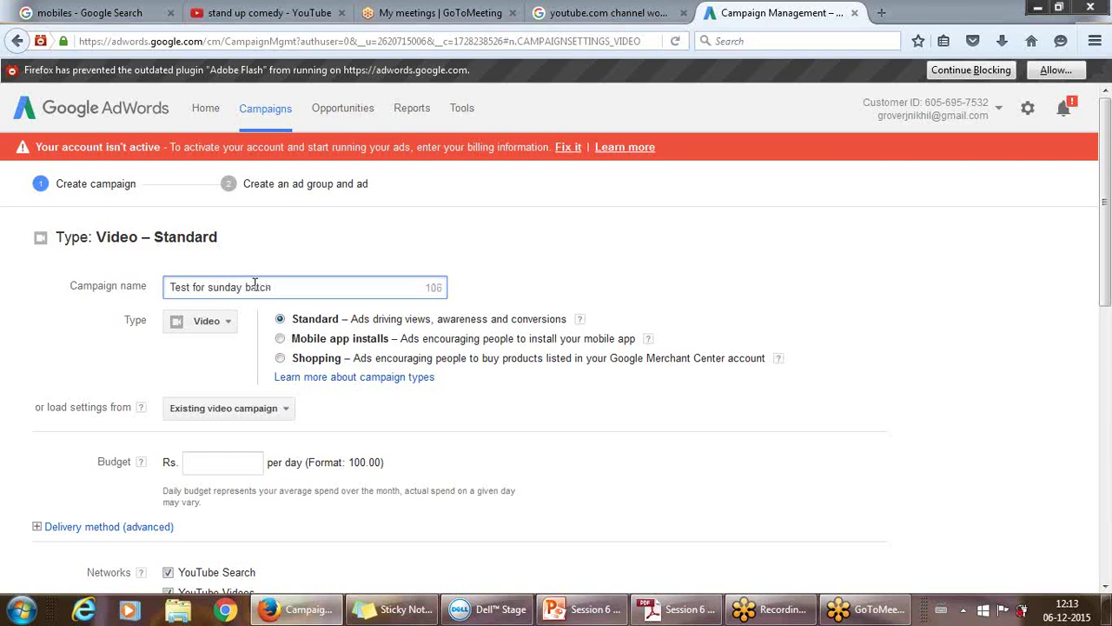
text( 6 dec)
scroll(1106, 199, down, 1)
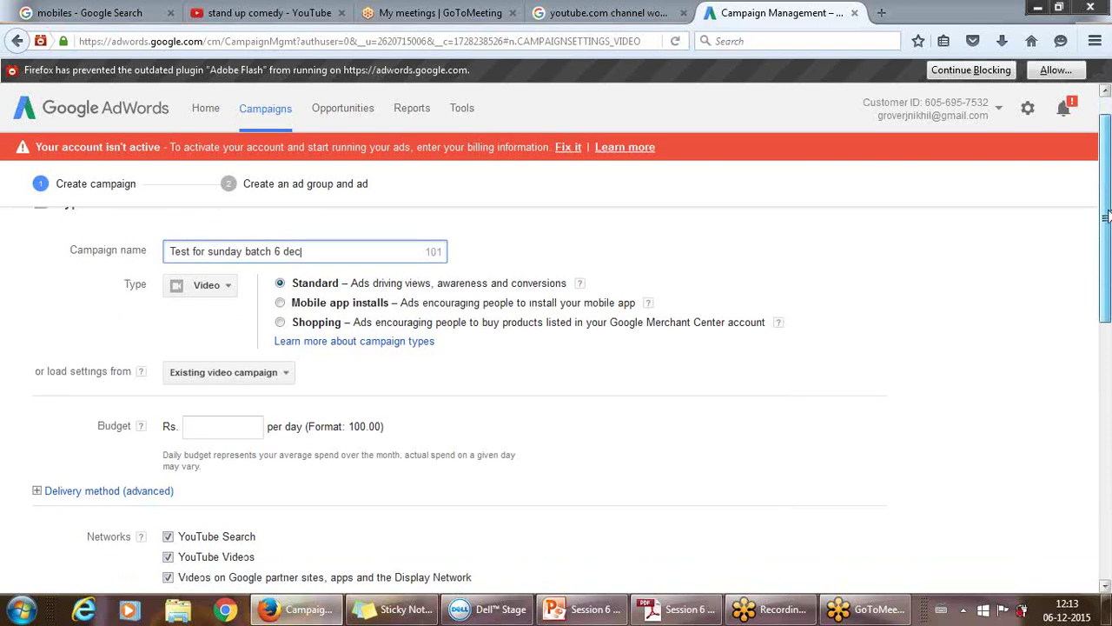
scroll(1105, 200, up, 1)
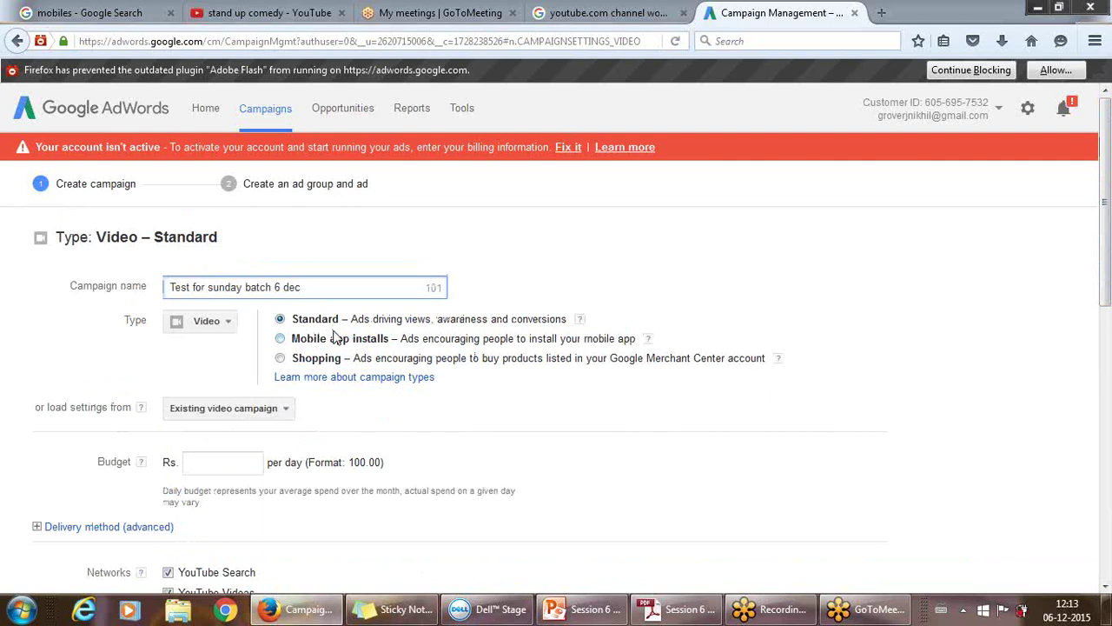
Step: Check the existing video campaigns available for loading settings, and set the daily budget to Rs. 200
click(263, 415)
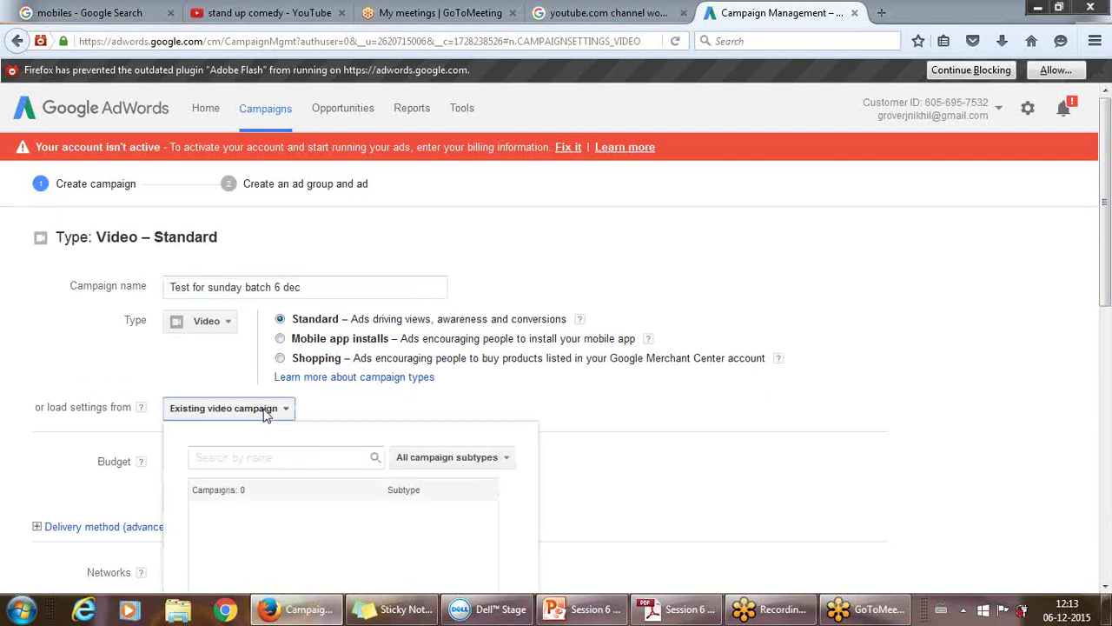
click(263, 414)
click(231, 462)
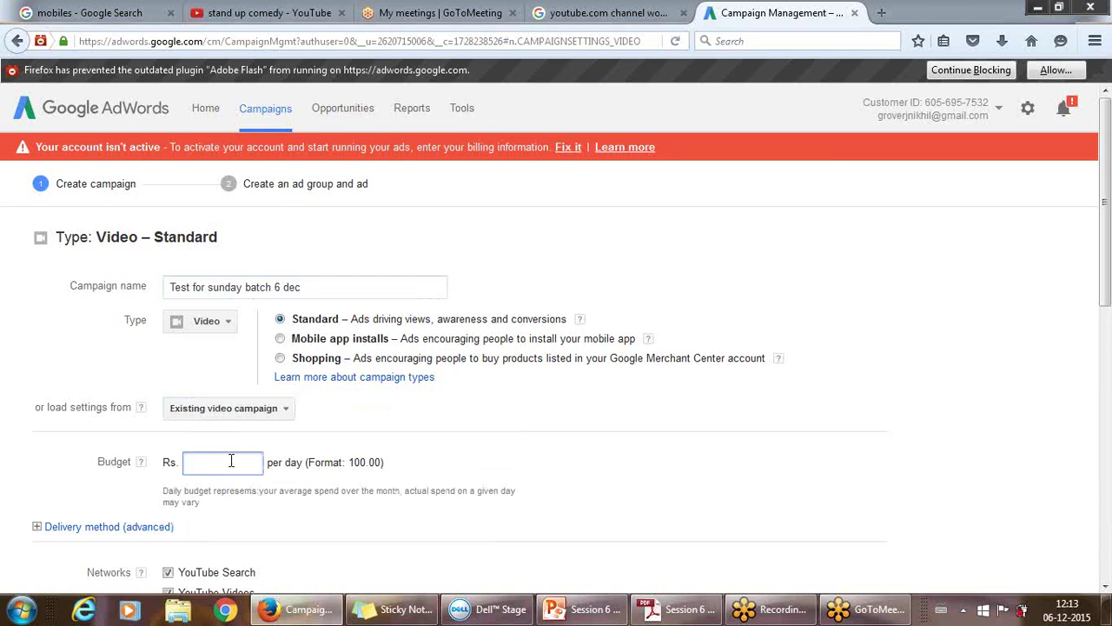
text(100)
key(BackSpace)
key(BackSpace)
key(BackSpace)
text(200)
click(559, 503)
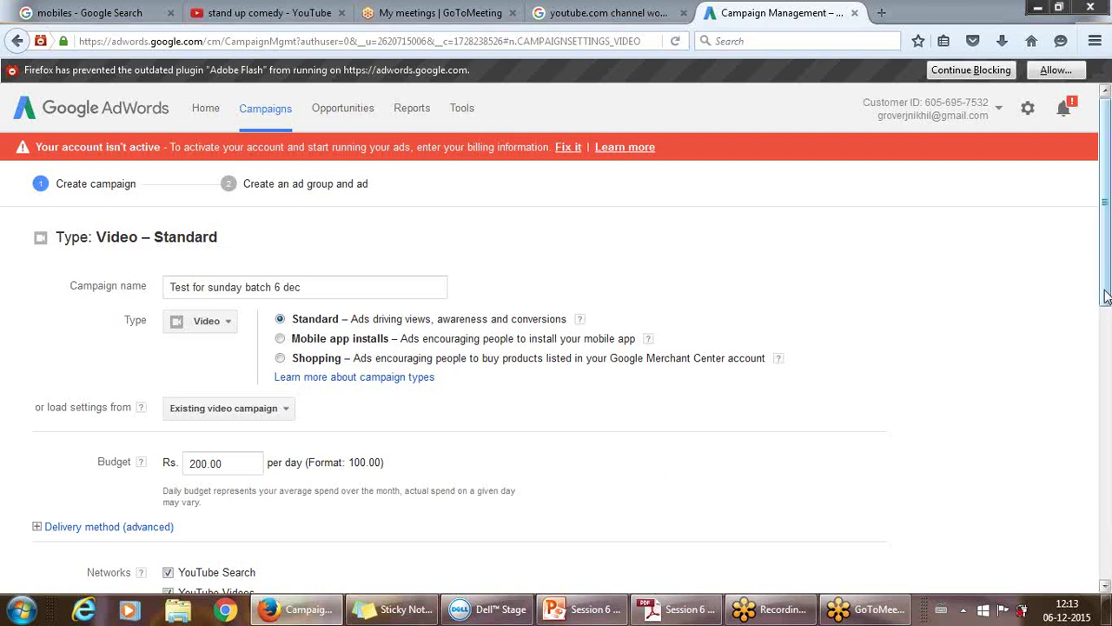
Step: Expand the advanced delivery method options beneath the campaign budget
drag(1105, 287, 1107, 348)
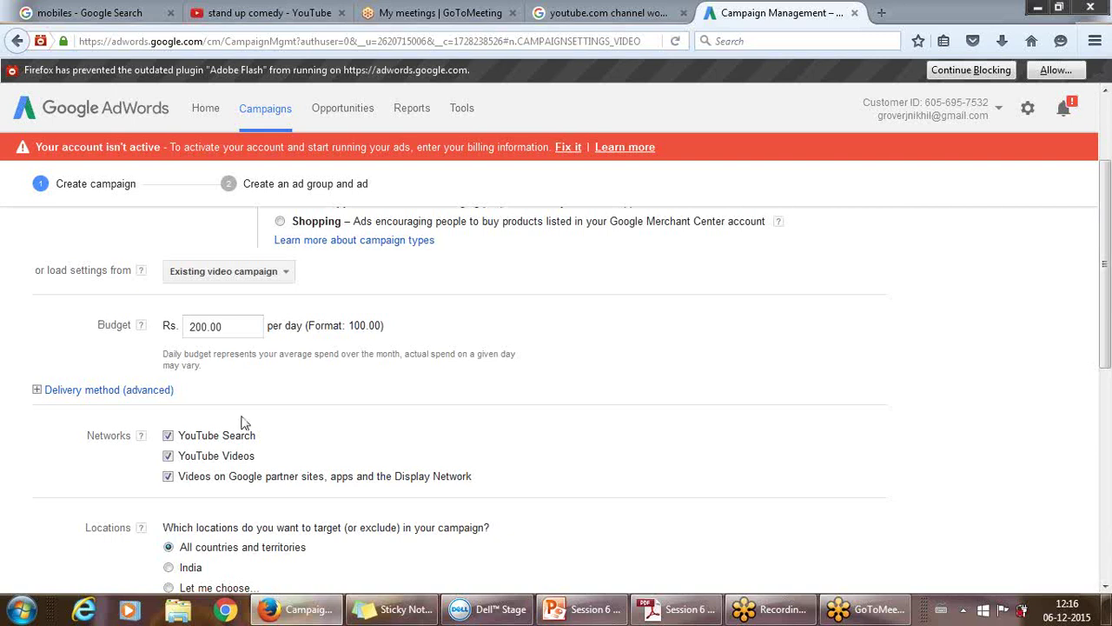
click(38, 391)
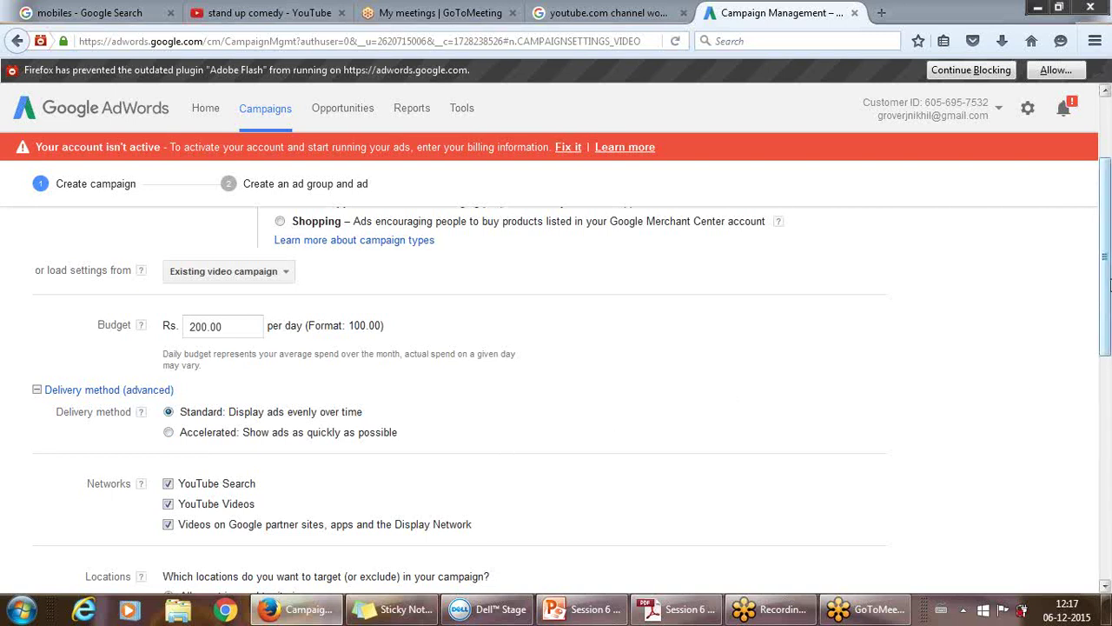
Step: Review the network options against the YouTube results for stand up comedy, and toggle videos on Google partner sites off and on again
drag(1110, 287, 1110, 352)
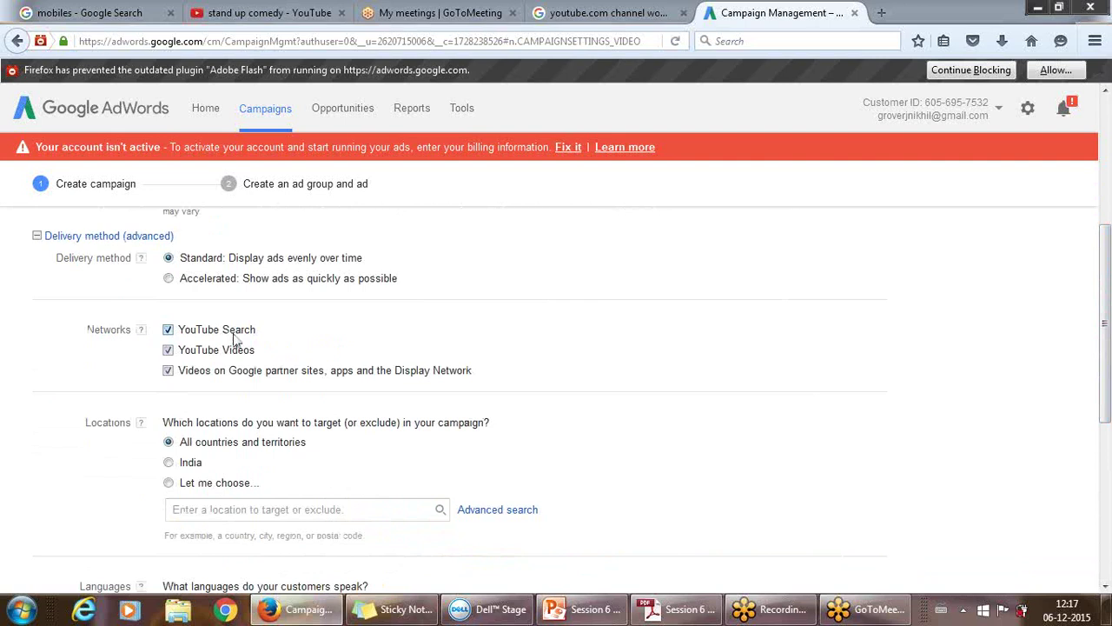
click(265, 12)
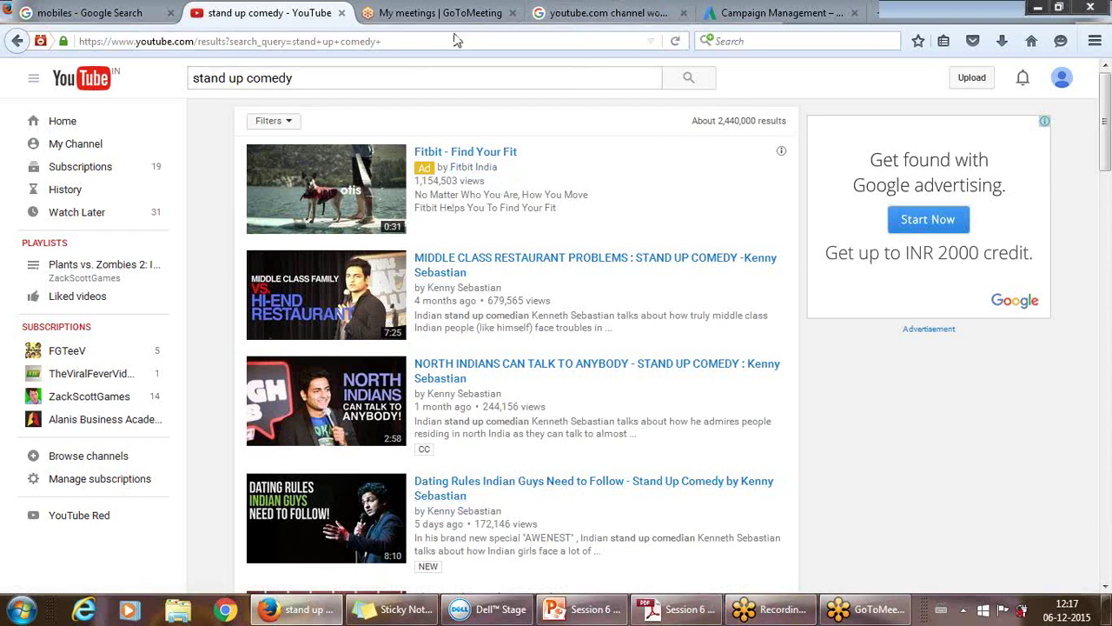
click(730, 13)
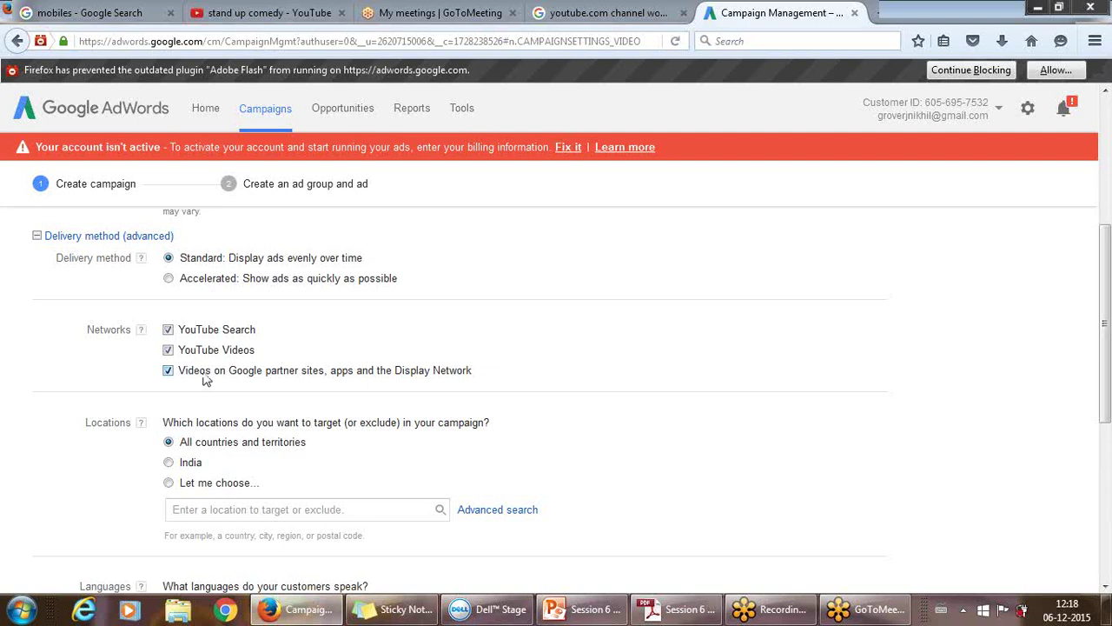
click(168, 371)
click(168, 371)
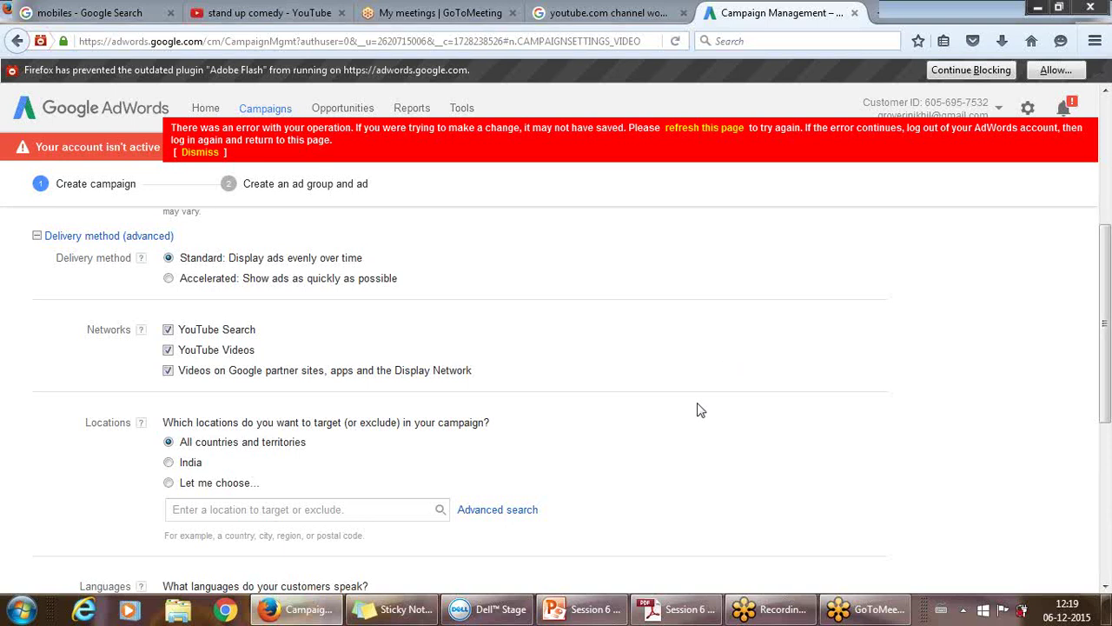
Step: Choose custom location targeting and add the city New Delhi, New Delhi, India as a targeted location
scroll(701, 410, down, 4)
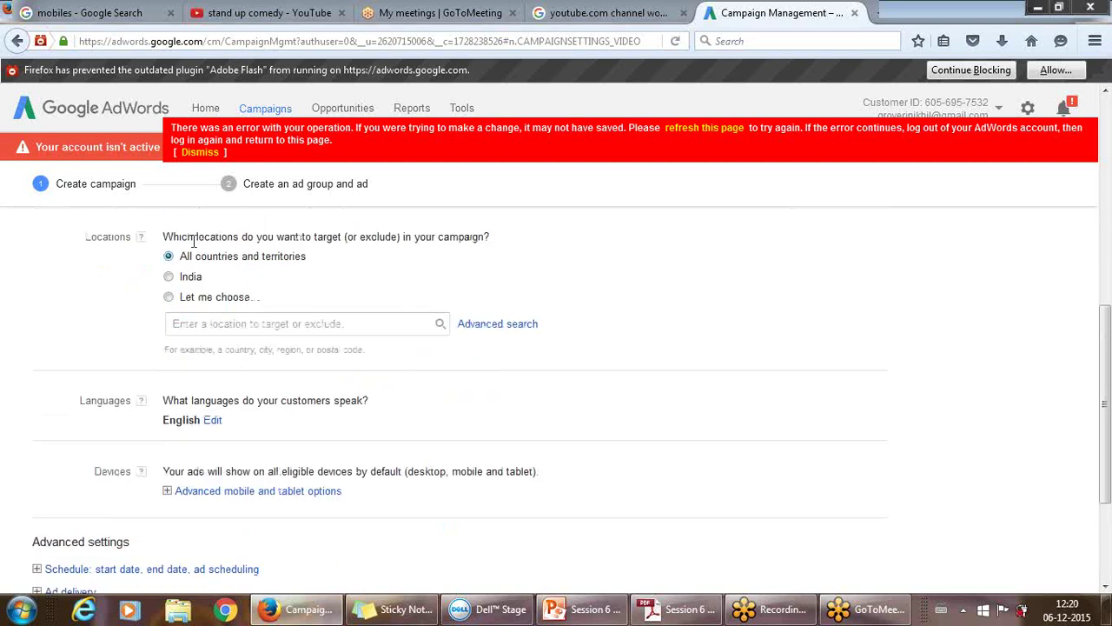
click(169, 297)
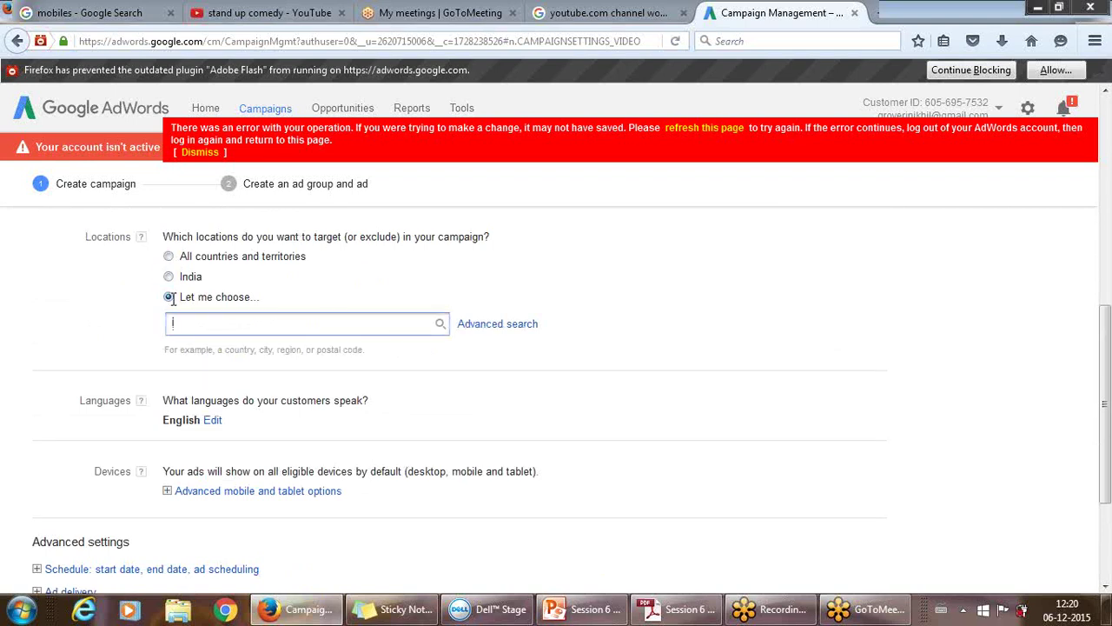
text(delhi)
click(172, 324)
text(new)
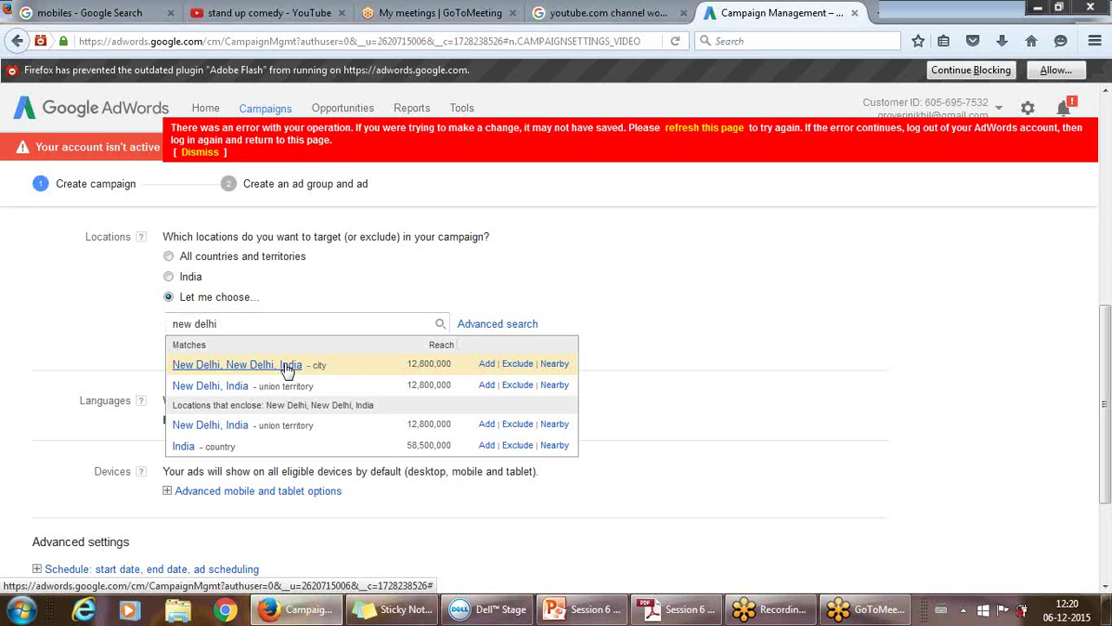
click(288, 366)
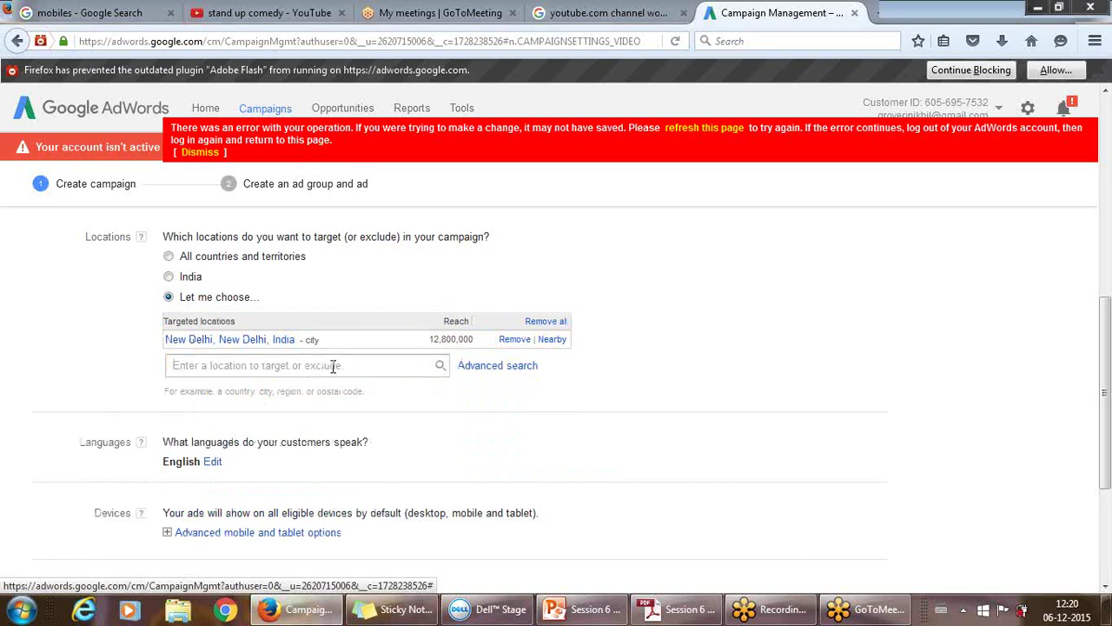
click(327, 362)
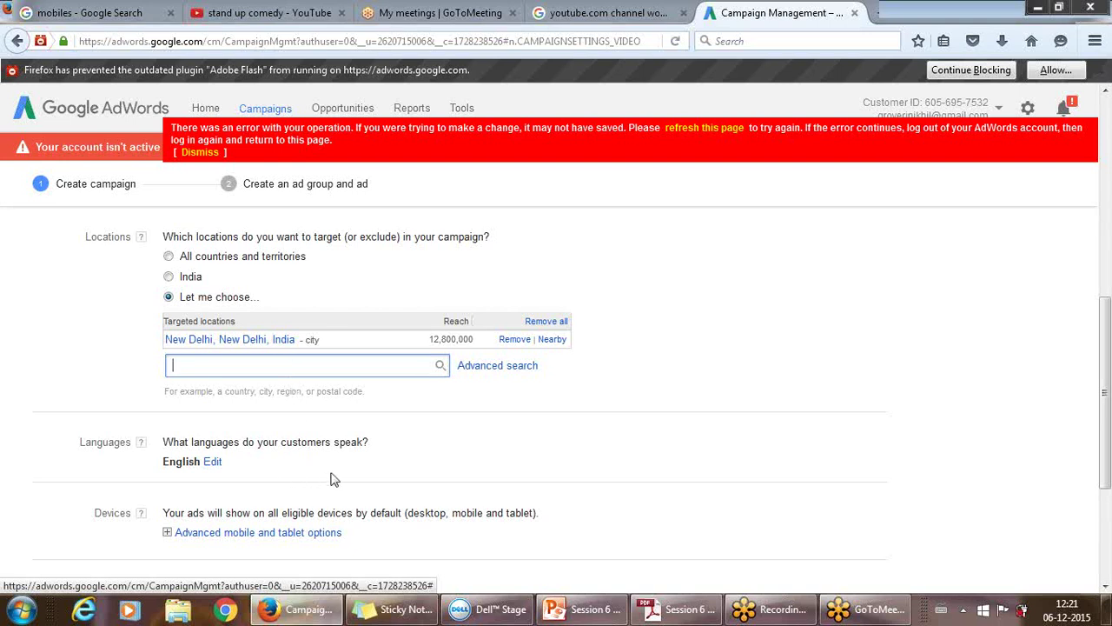
click(391, 469)
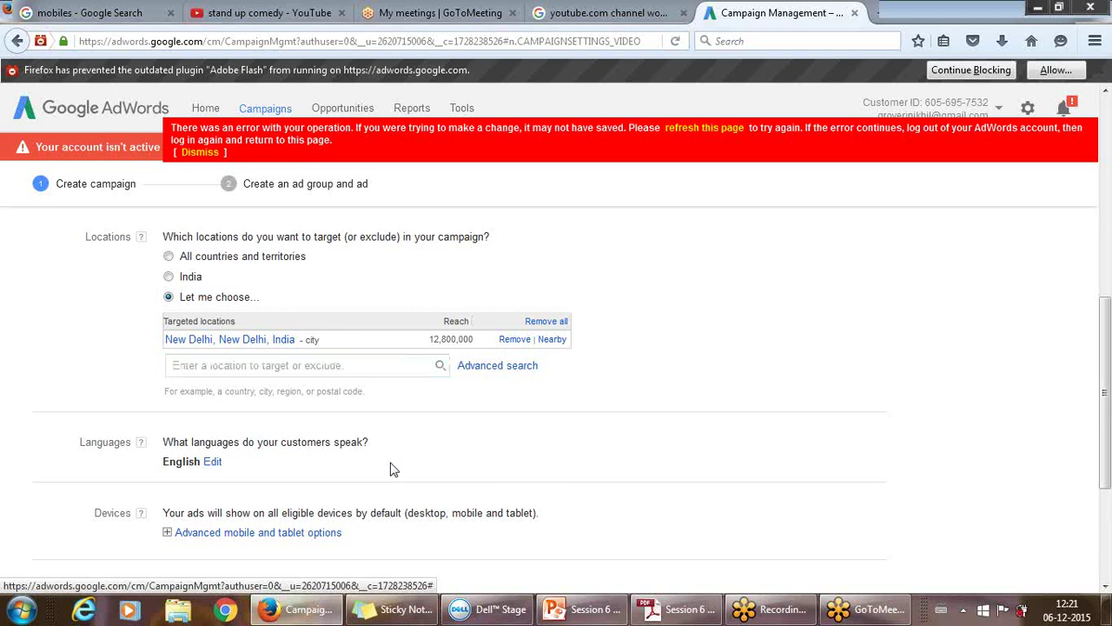
Step: Expand the advanced mobile and tablet options in the Devices section
scroll(391, 469, down, 3)
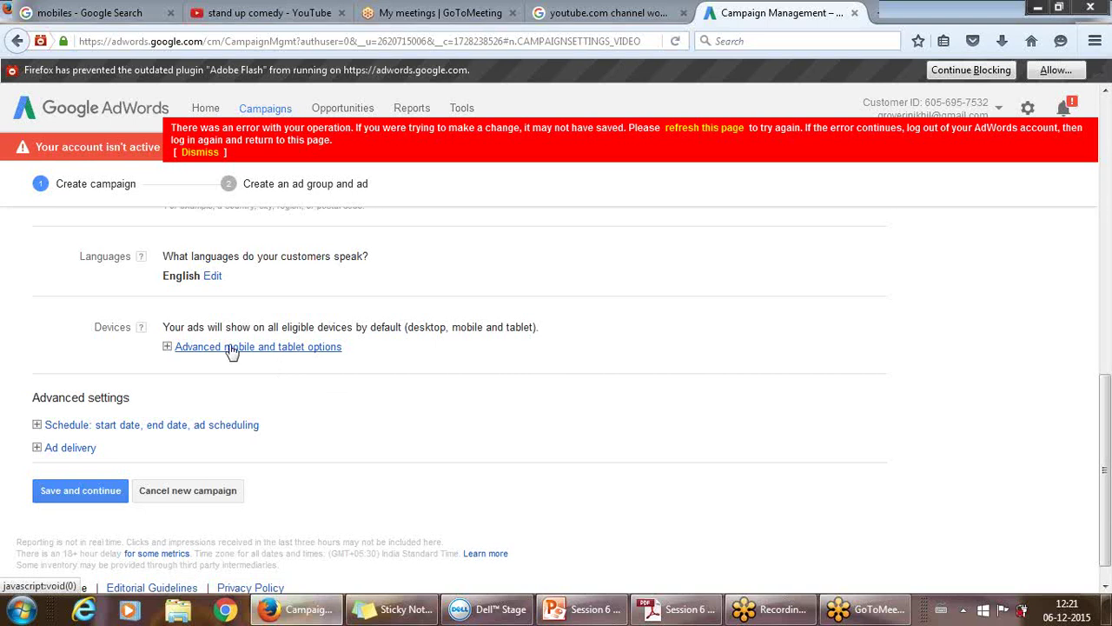
click(170, 348)
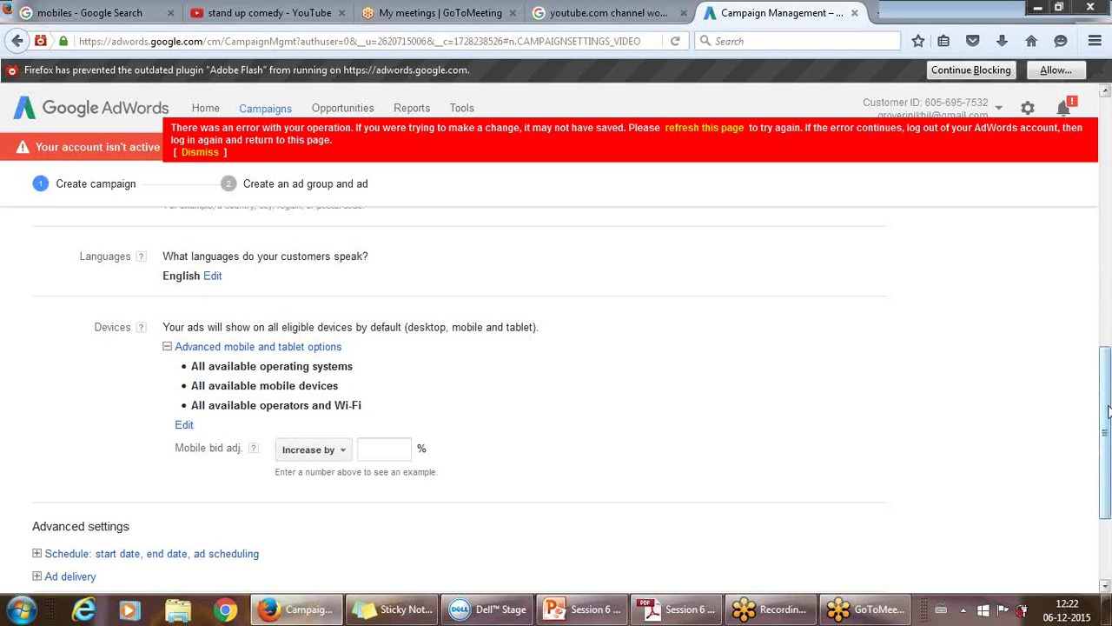
Step: Expand the schedule in the advanced settings and set the campaign's start date to 25 Dec 2015
drag(1108, 413, 1108, 466)
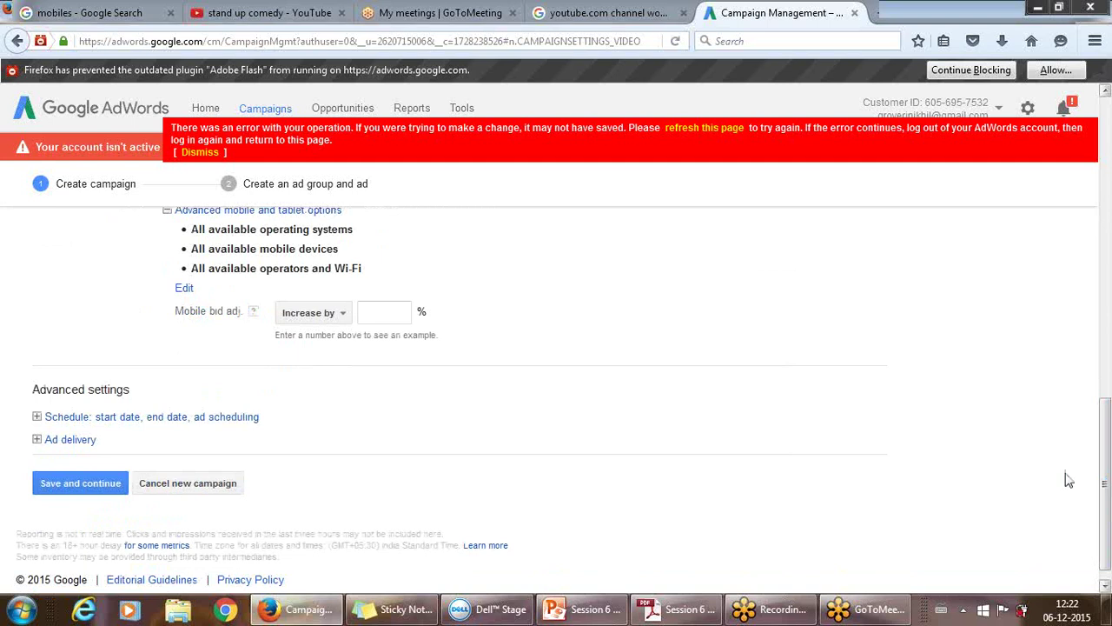
click(37, 418)
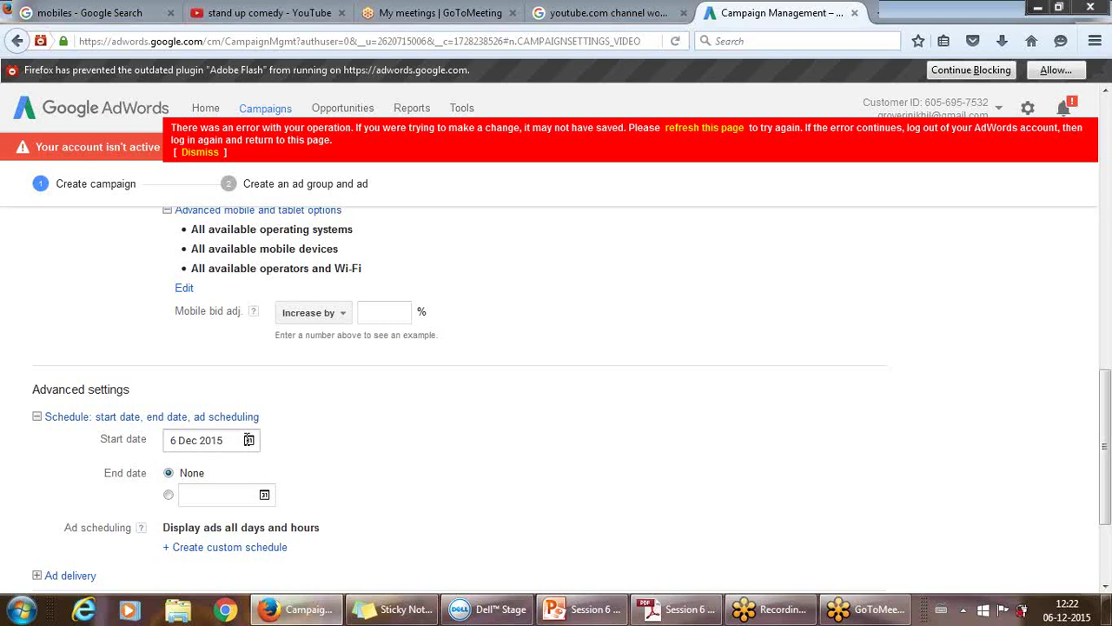
click(249, 440)
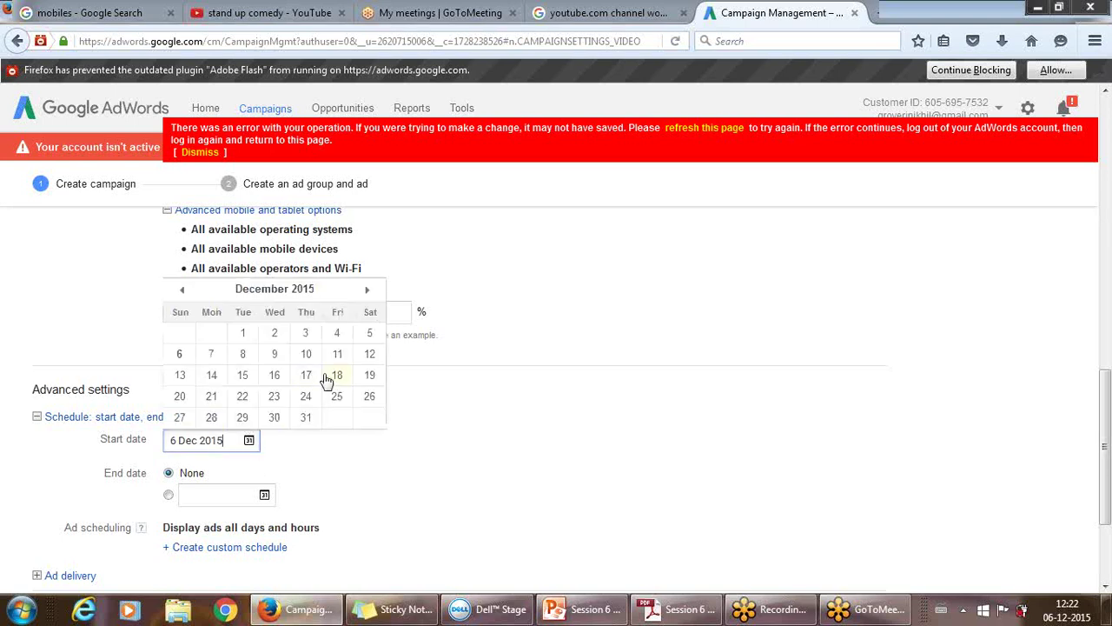
click(337, 397)
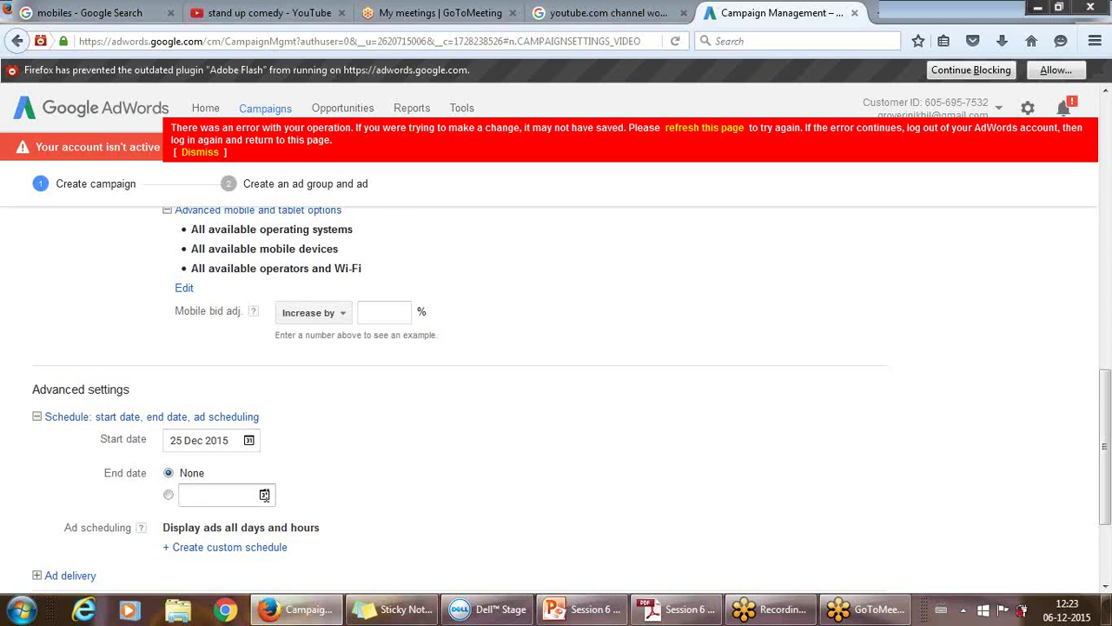
Step: Set the campaign's end date to 31 Dec 2015 and create a custom ad schedule listing each day from Monday to Sunday
click(168, 495)
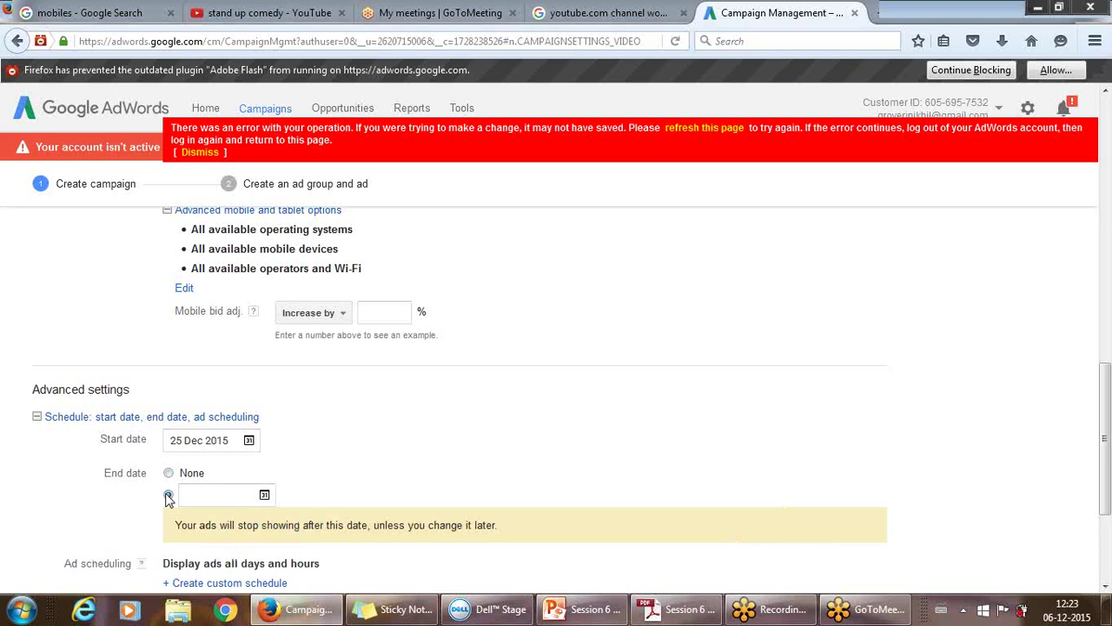
click(265, 495)
click(318, 472)
scroll(417, 433, down, 4)
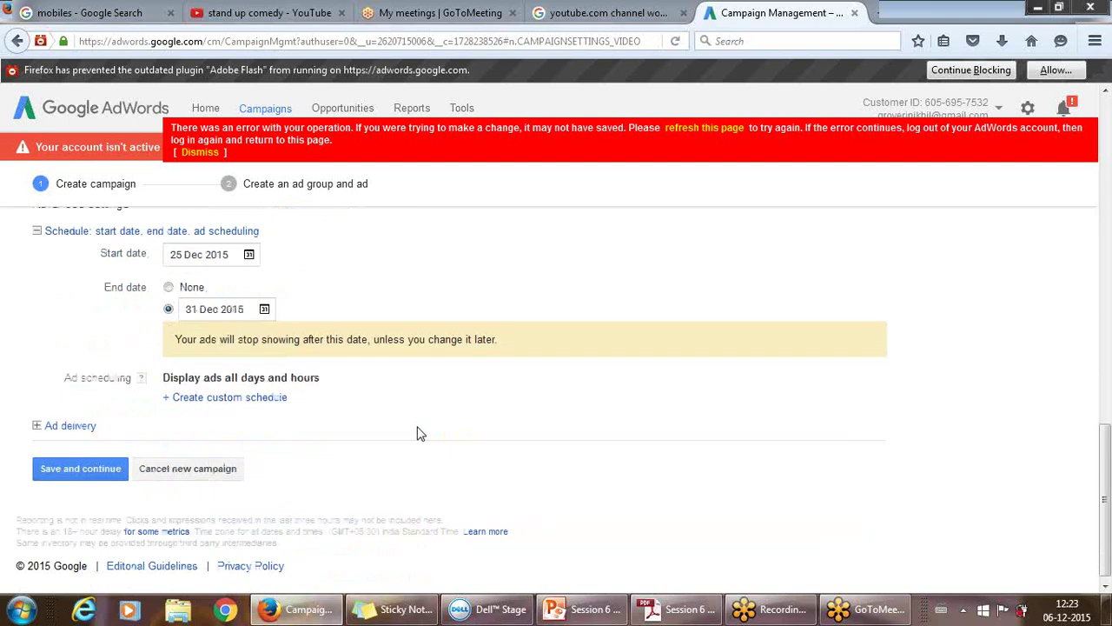
click(167, 401)
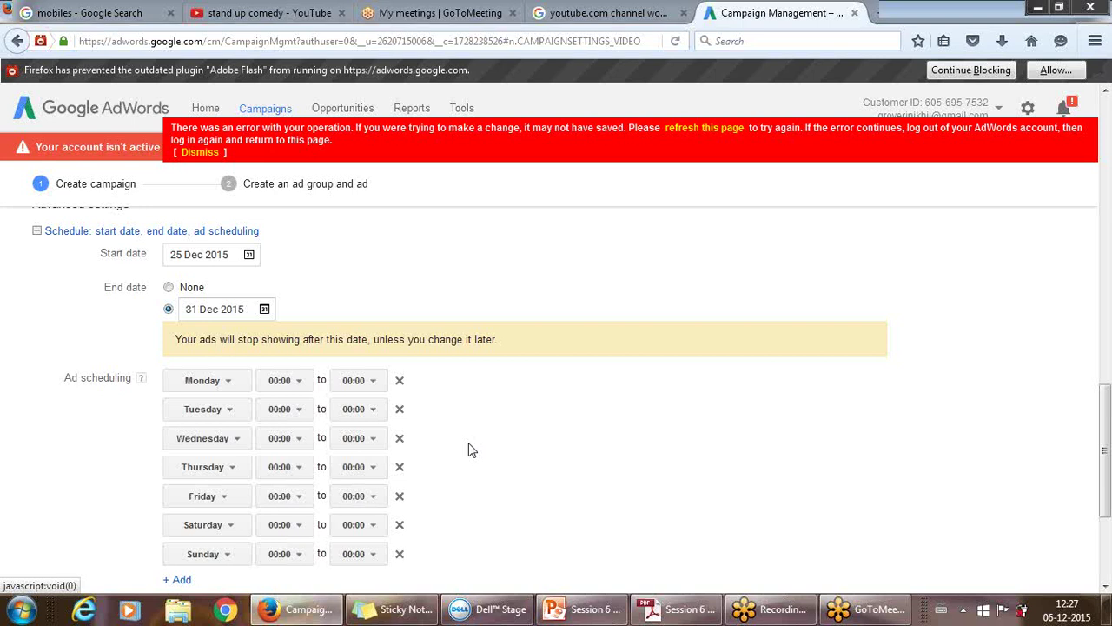
Step: Expand the ad delivery settings, then save the campaign and continue to creating the ad group and ad
scroll(469, 450, down, 5)
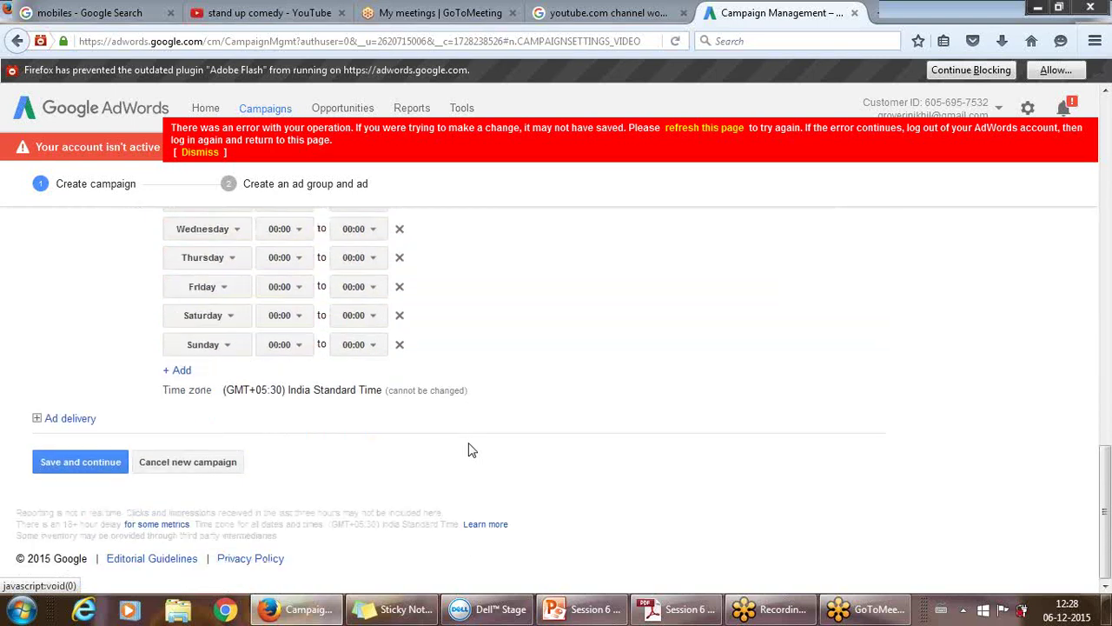
click(38, 419)
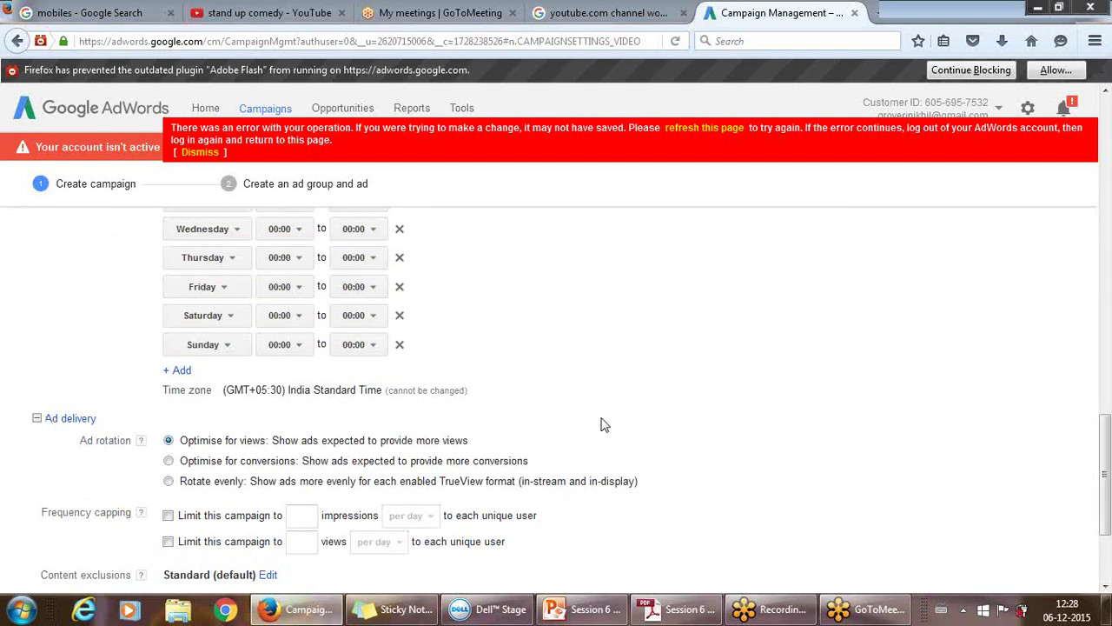
scroll(612, 423, down, 2)
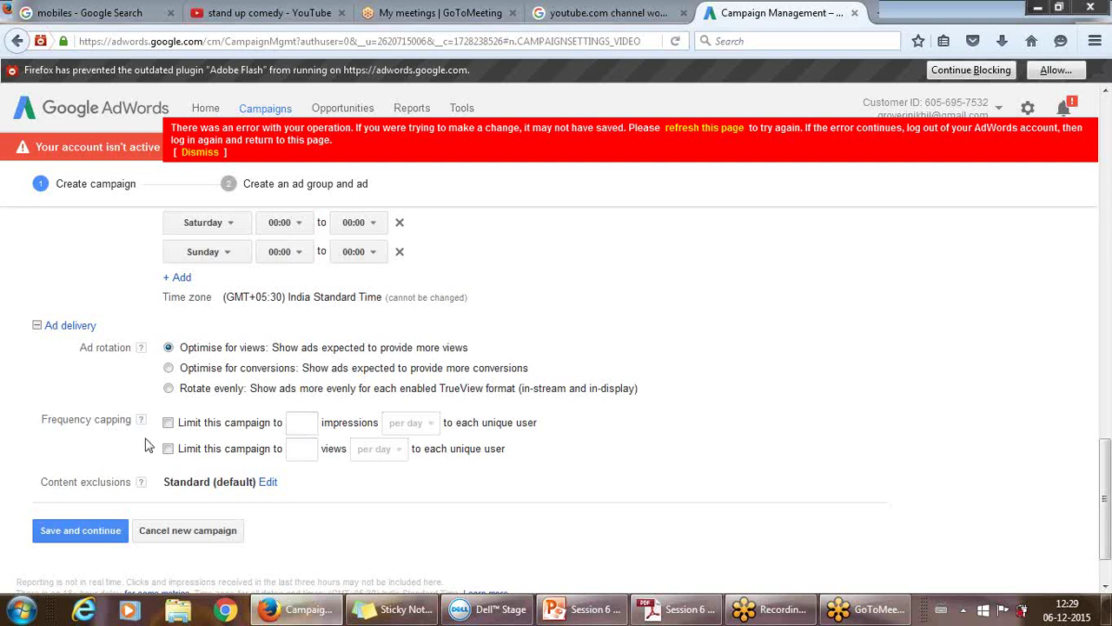
click(100, 532)
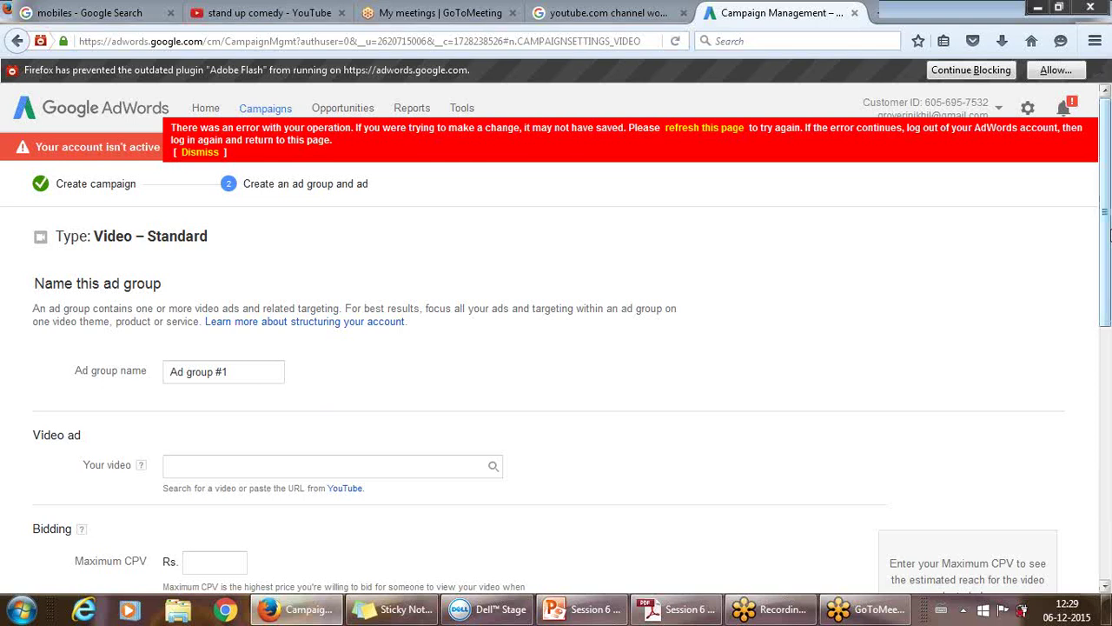
Step: Copy the YouTube video link from the sticky note on the desktop for use as the ad group's video
scroll(1109, 233, down, 1)
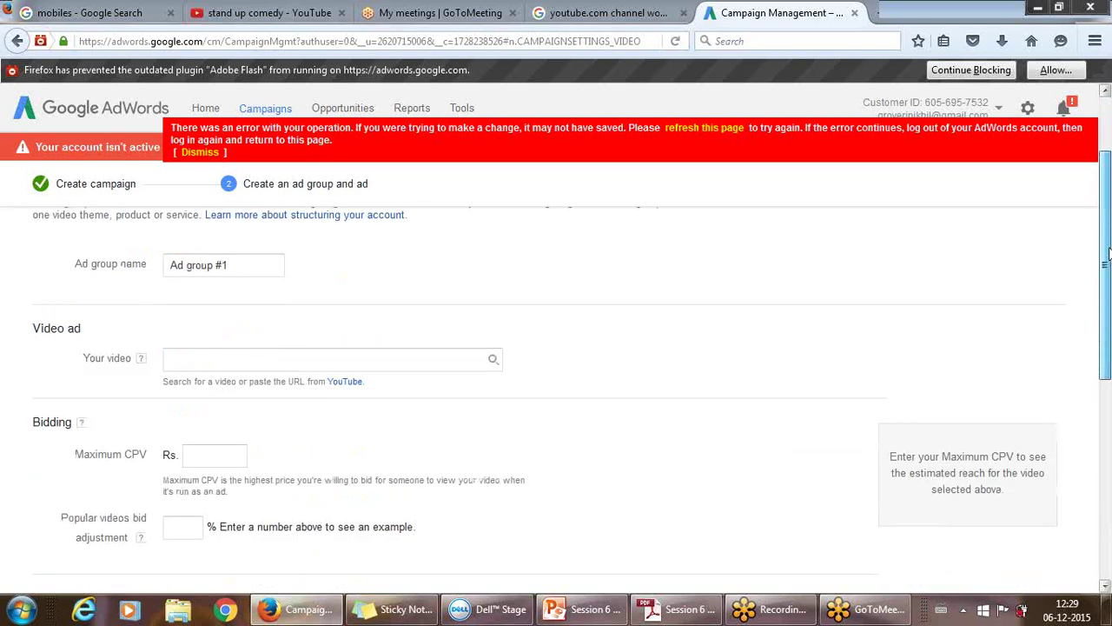
scroll(1109, 233, up, 1)
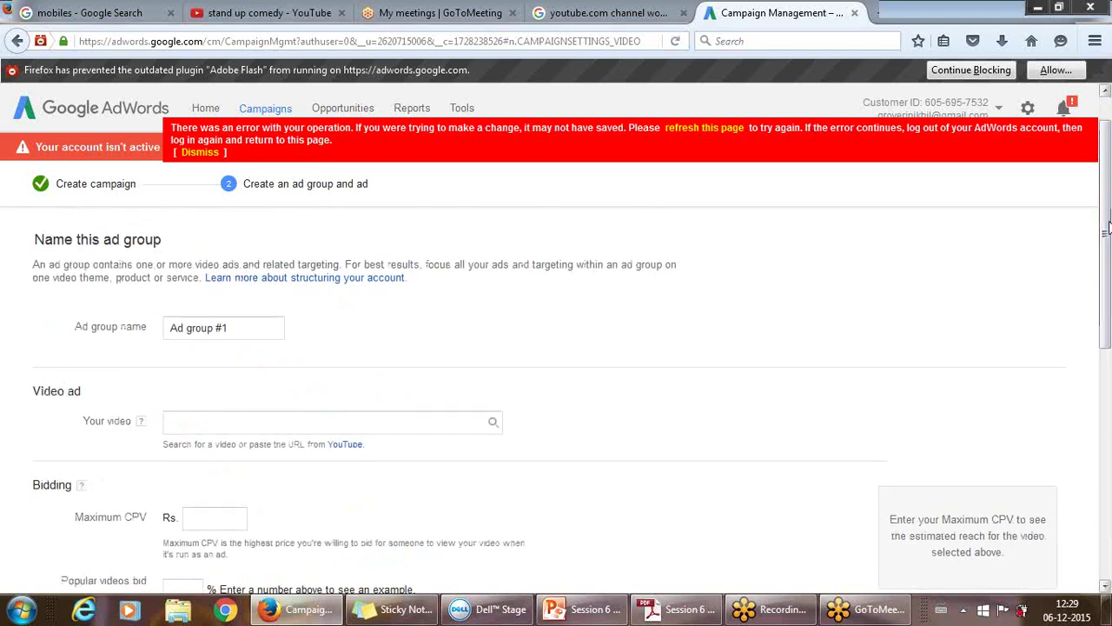
click(237, 427)
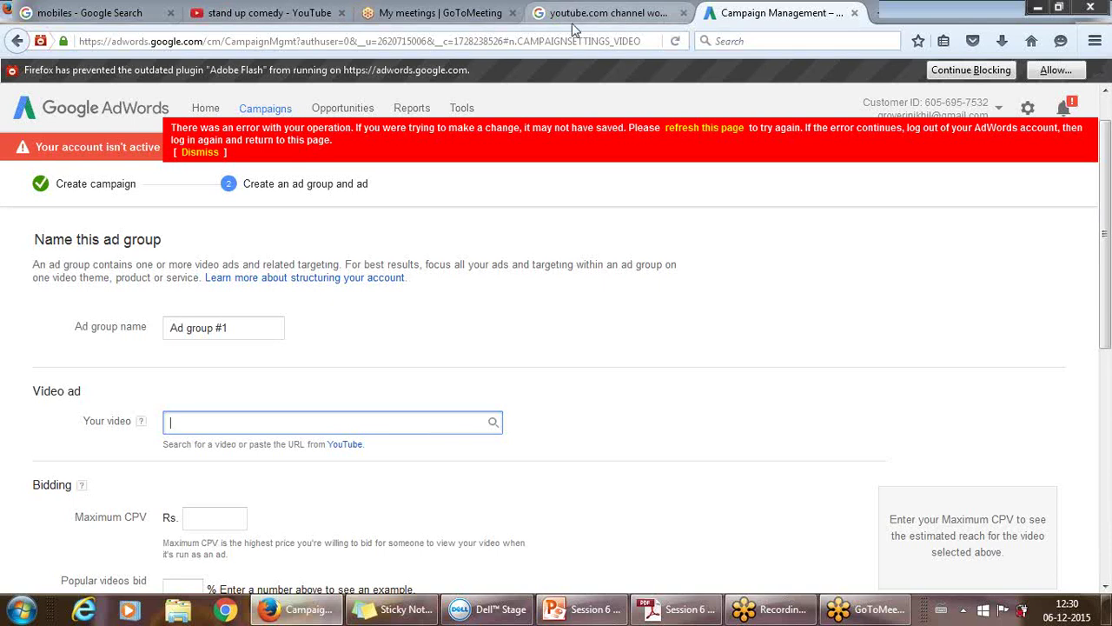
click(598, 15)
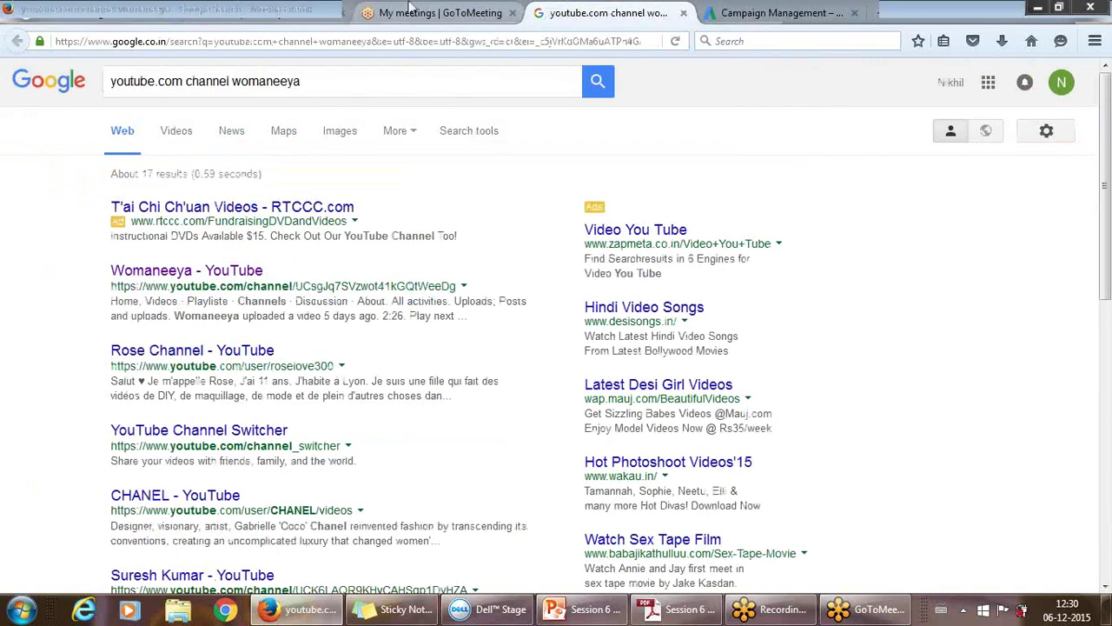
click(410, 11)
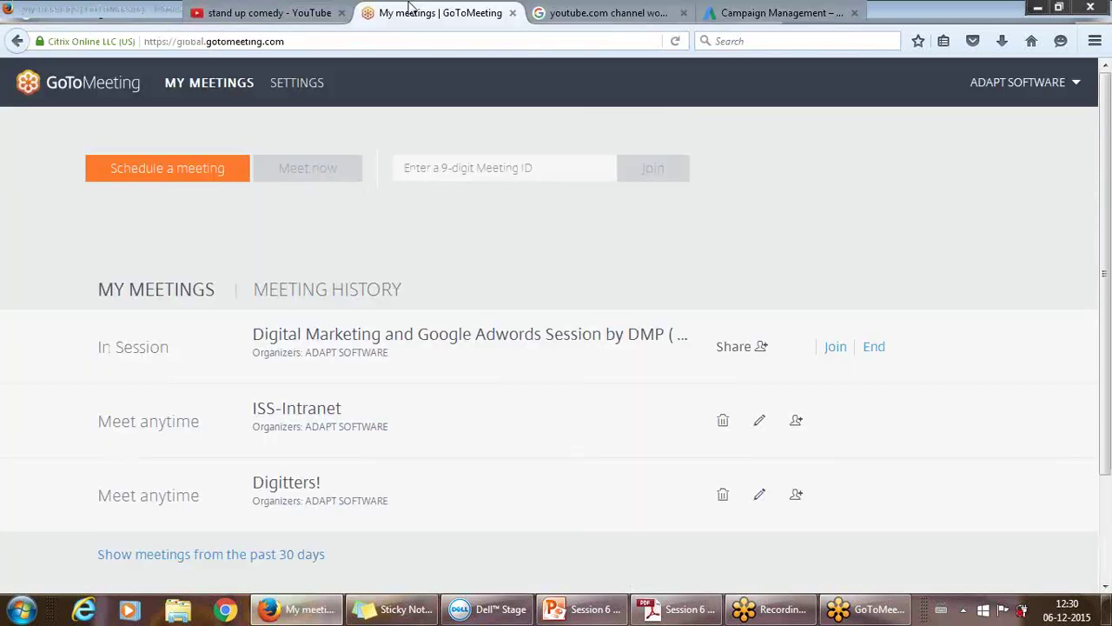
click(279, 14)
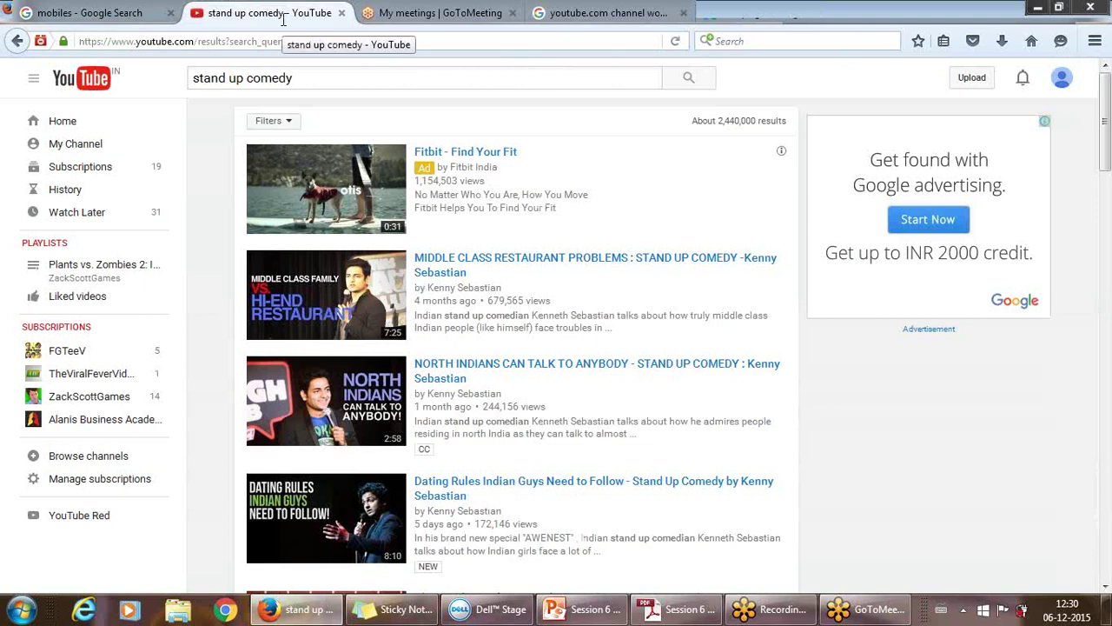
click(1040, 8)
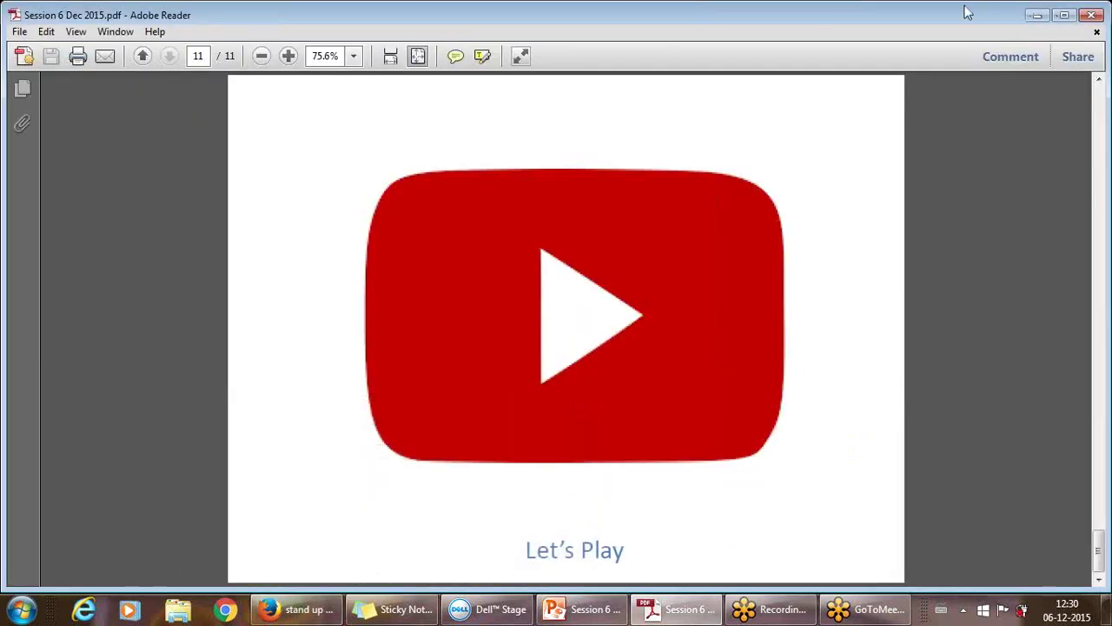
click(1037, 14)
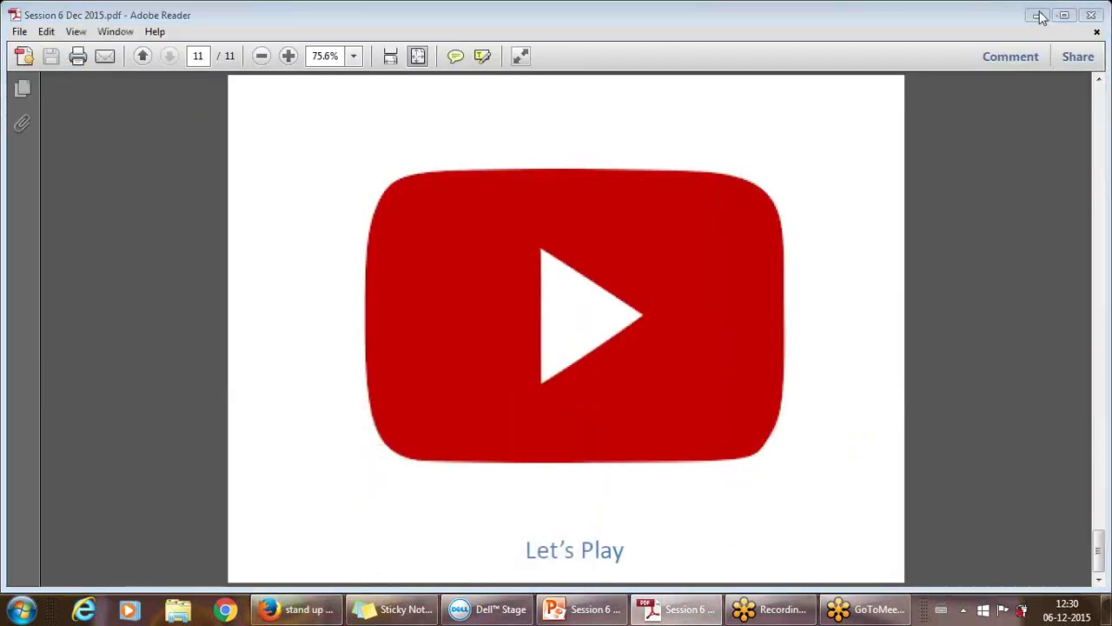
click(1039, 10)
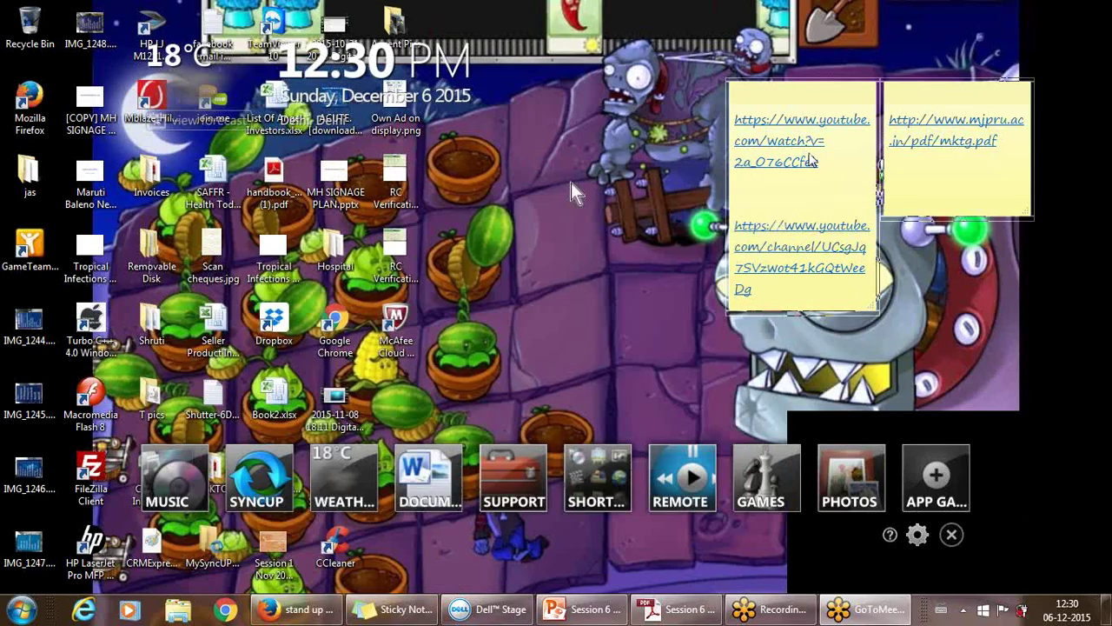
drag(757, 96, 586, 150)
key(ctrl+c)
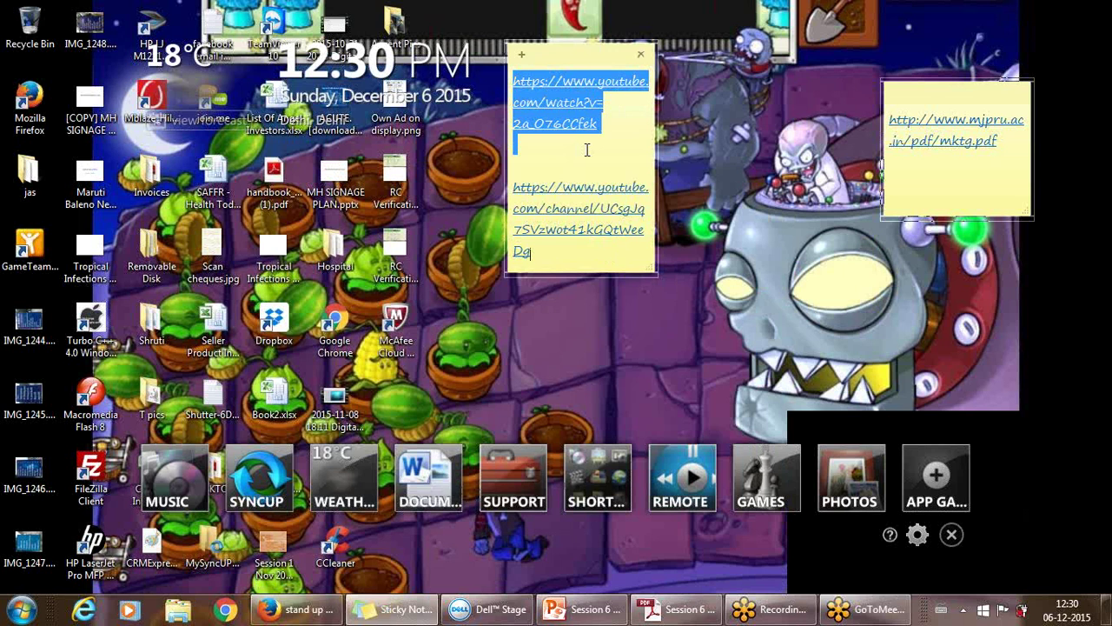
Step: Return to the AdWords page in Firefox and paste the copied YouTube link as the ad's video
click(593, 613)
click(333, 616)
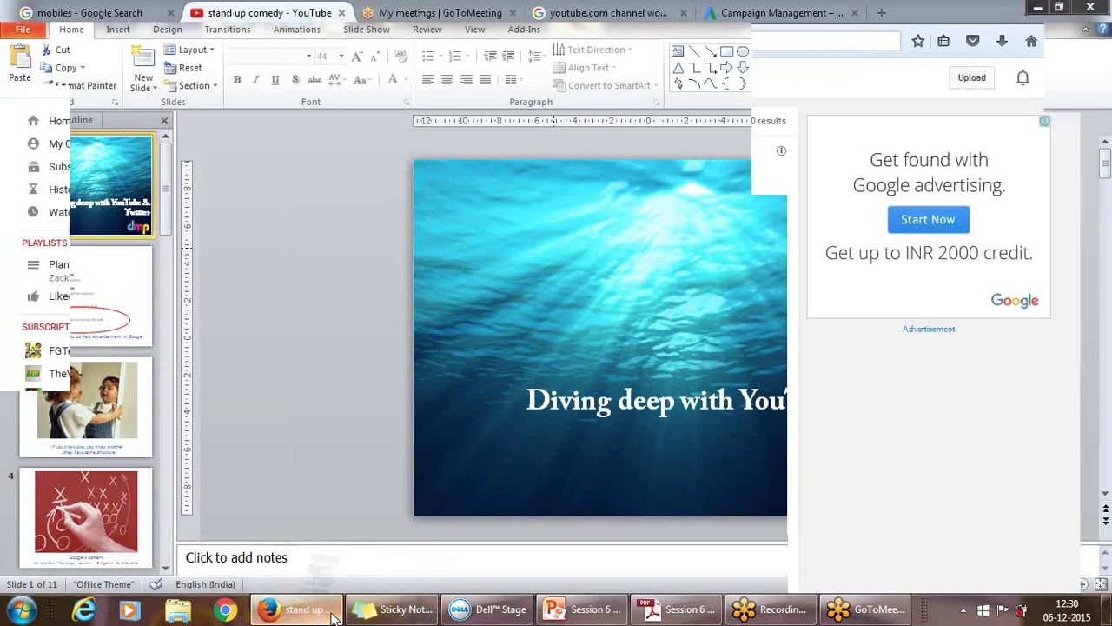
click(593, 9)
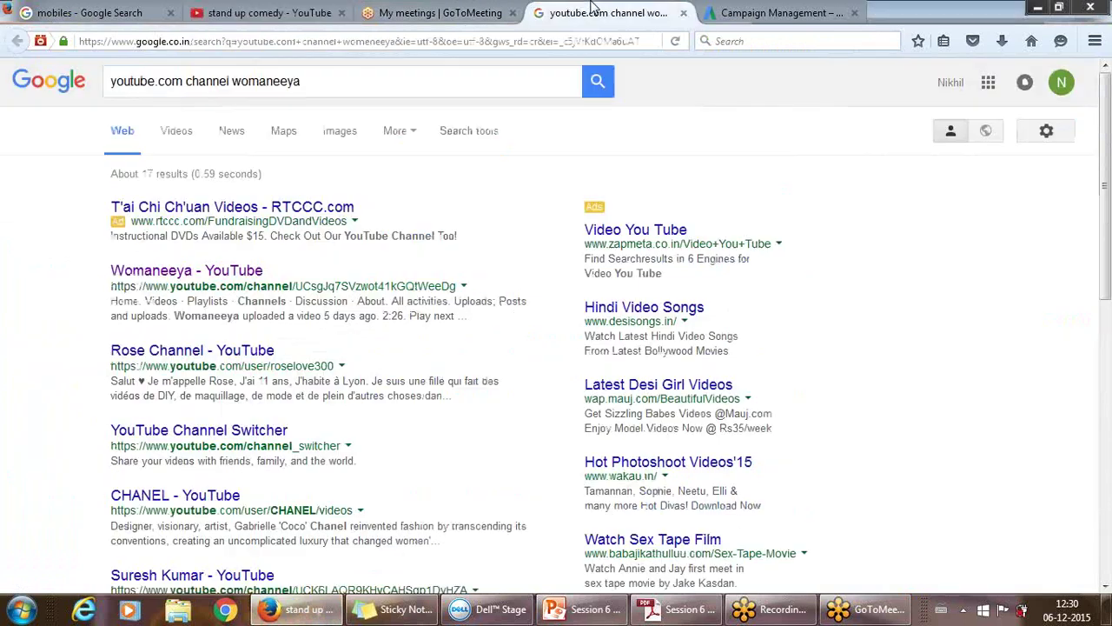
click(724, 10)
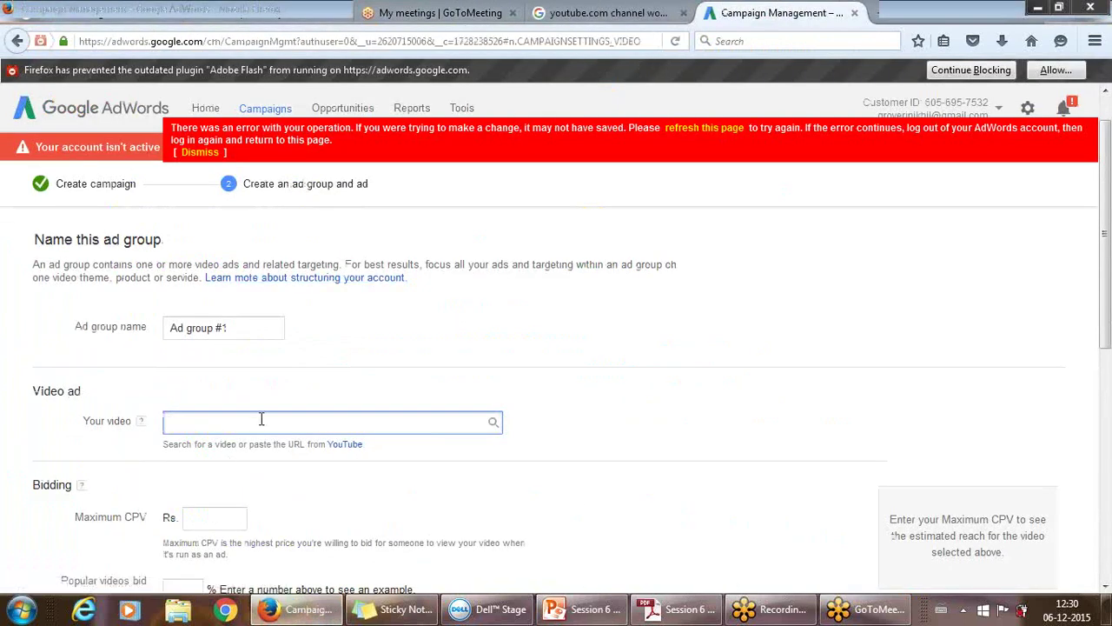
key(ctrl+v)
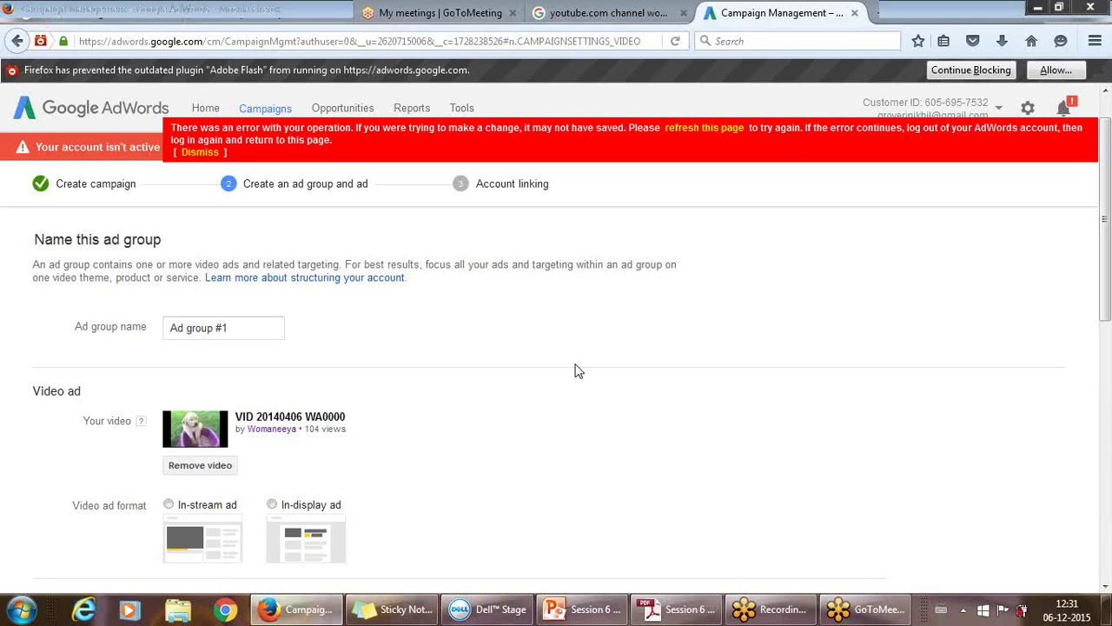
Step: Choose the in-stream ad format for the selected video
drag(1107, 265, 1107, 295)
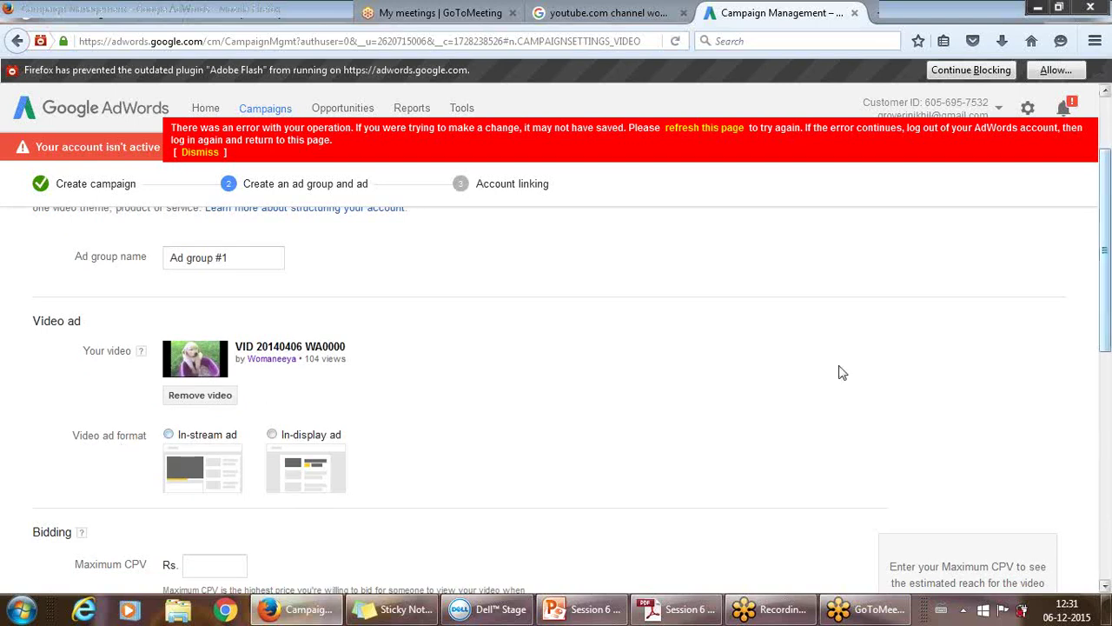
drag(1106, 246, 1107, 281)
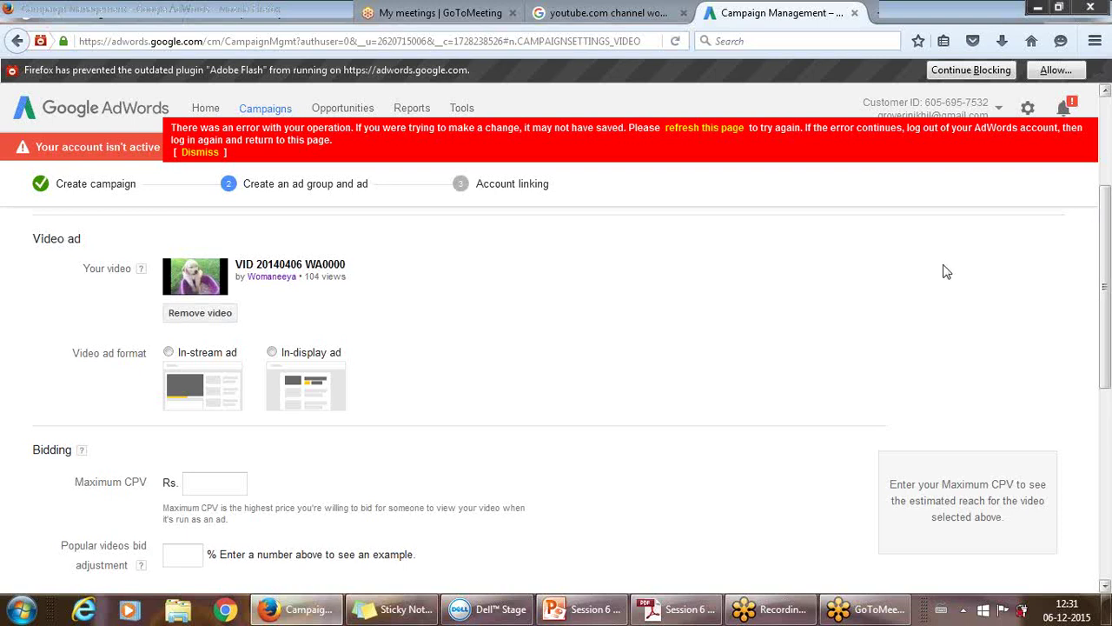
click(170, 354)
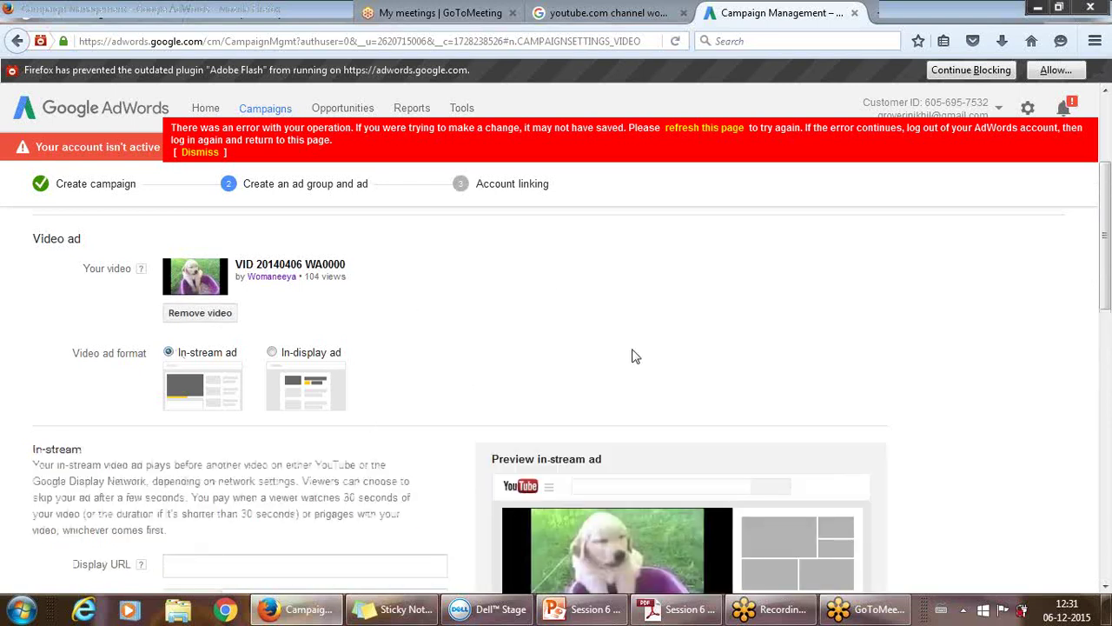
drag(1106, 263, 1107, 331)
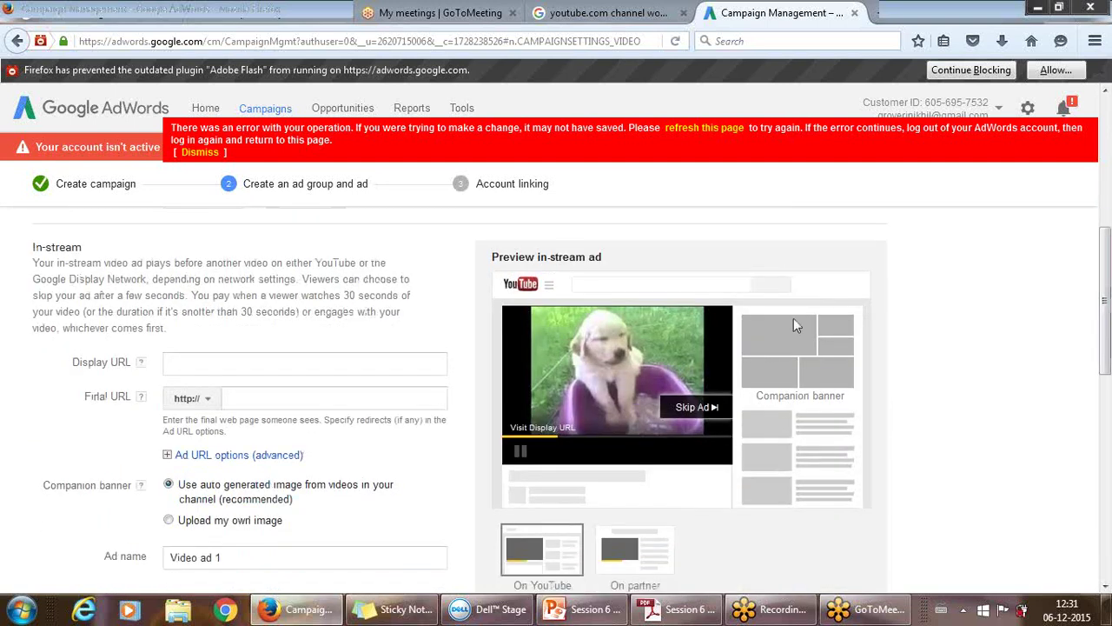
click(377, 360)
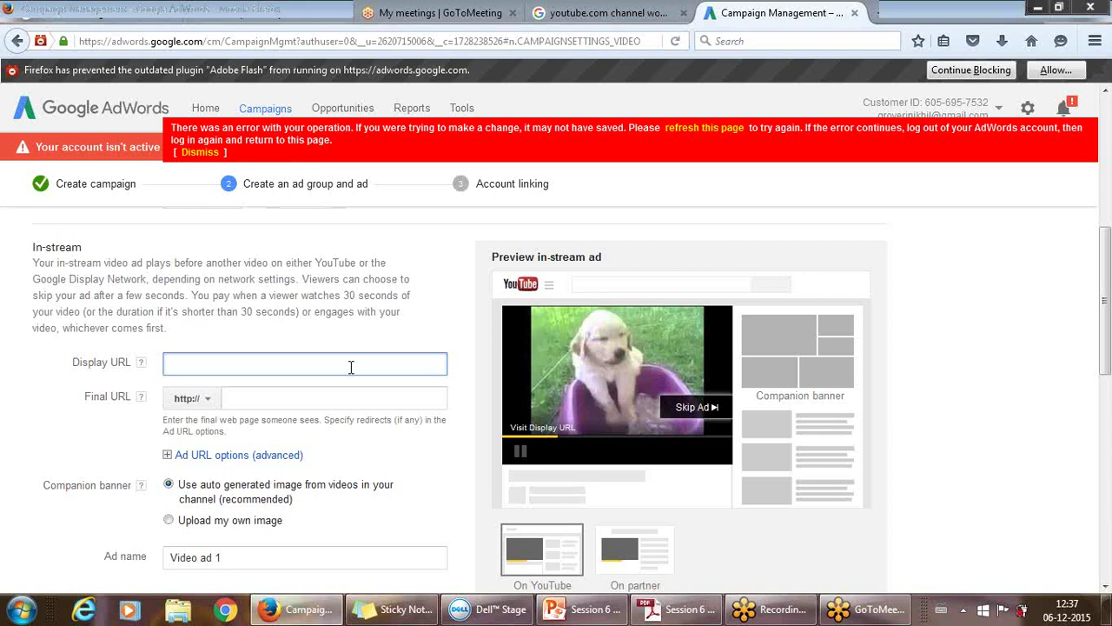
text(woma)
key(BackSpace)
key(BackSpace)
key(BackSpace)
key(BackSpace)
text(www.womaneeya)
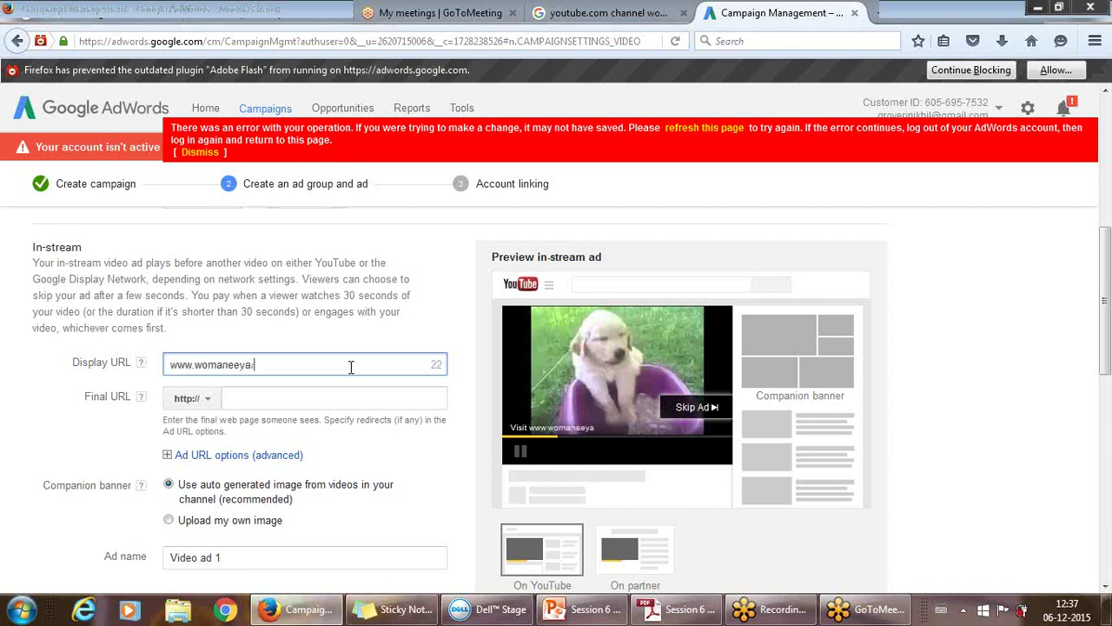
text(.com)
key(Tab)
text(www.womaneeya.com)
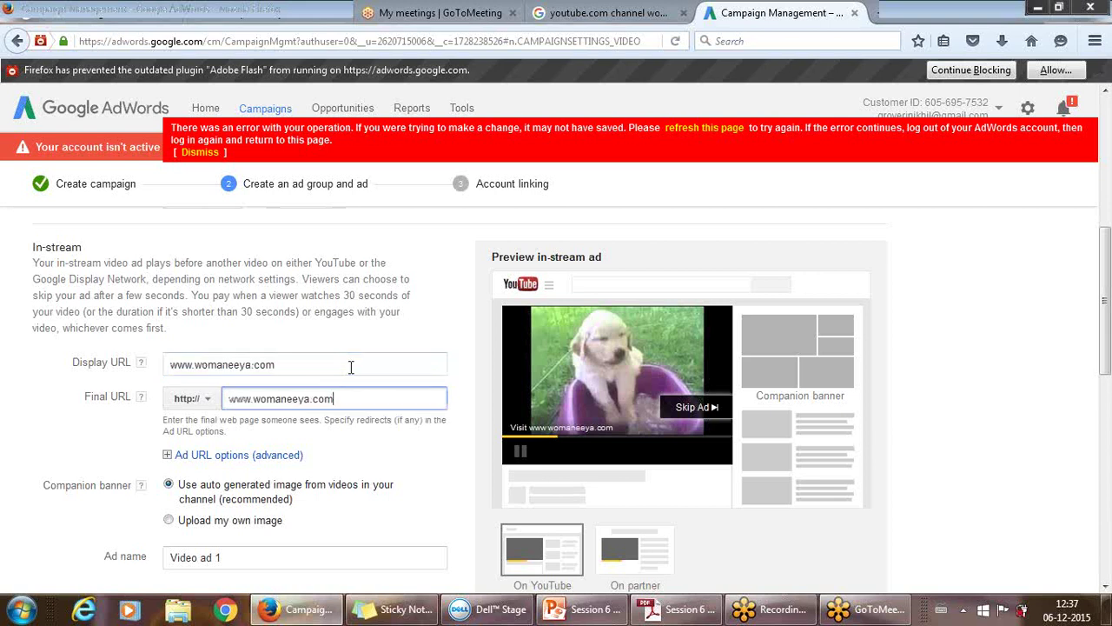
Step: Try adding the path /mobiles to the end of the display URL, and remove it again
click(315, 365)
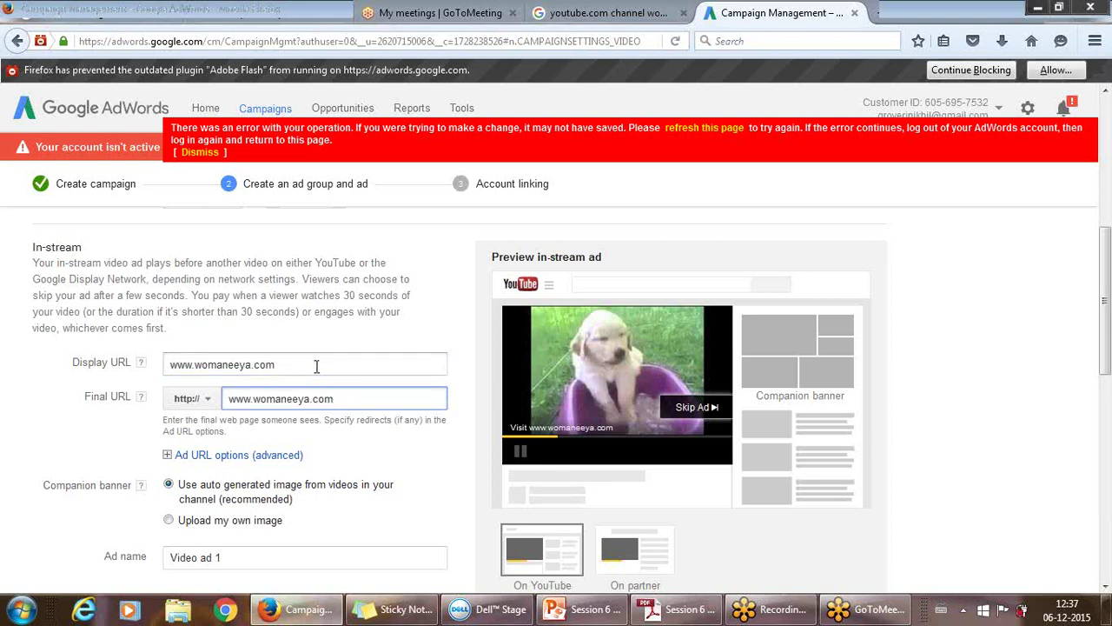
text(/)
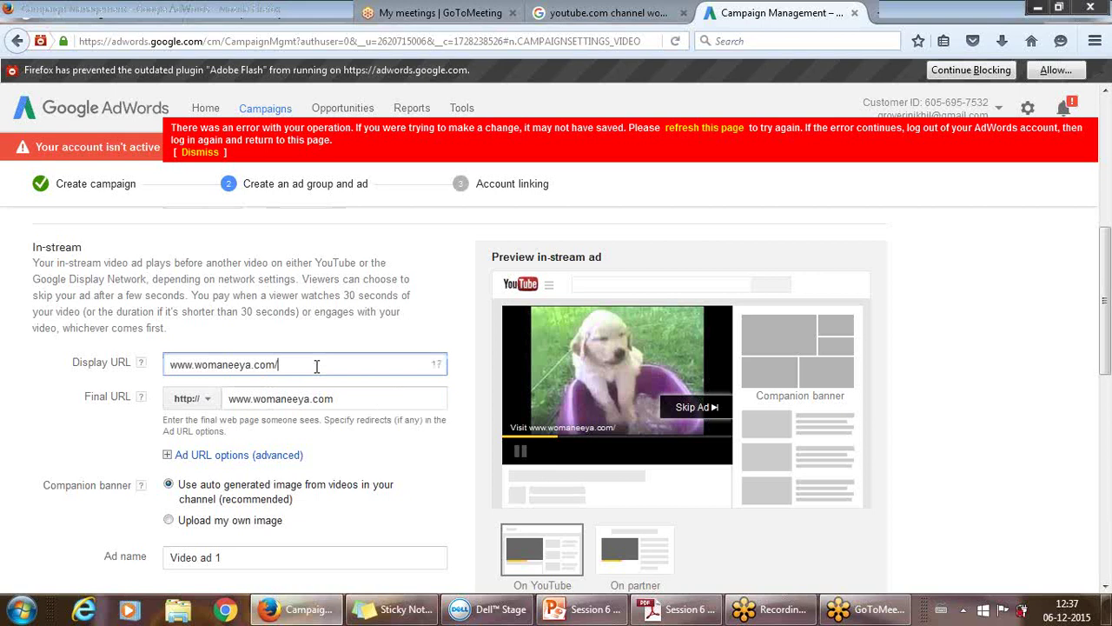
text(mobiles)
key(BackSpace)
key(BackSpace)
key(BackSpace)
key(BackSpace)
key(BackSpace)
key(BackSpace)
key(BackSpace)
key(BackSpace)
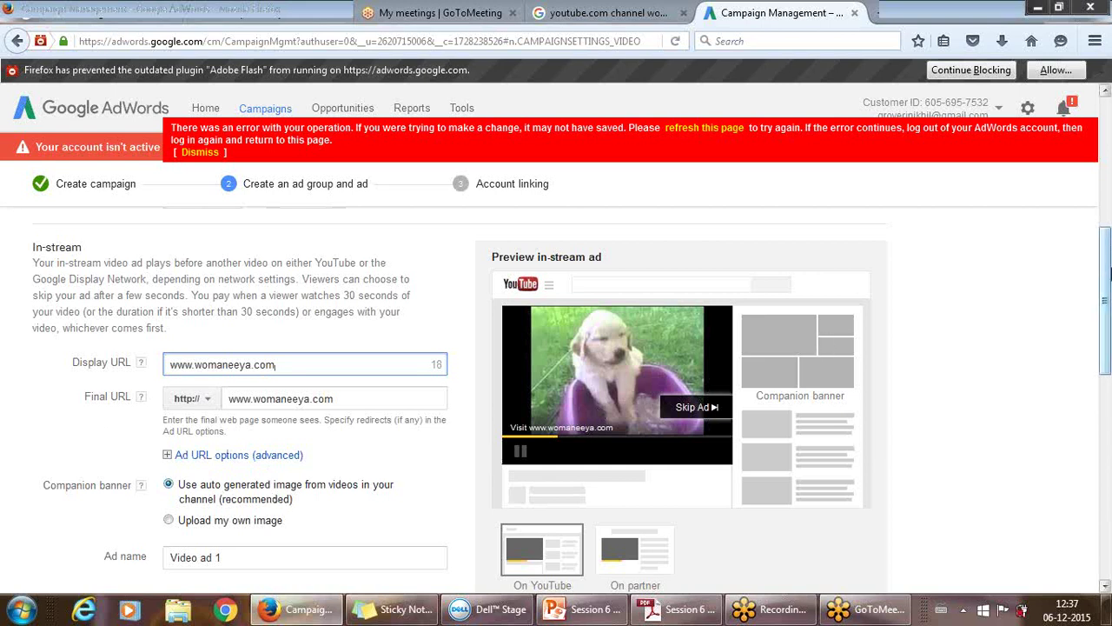
Step: Review the in-stream ad's companion banner, ad name and bidding settings
scroll(1109, 273, down, 1)
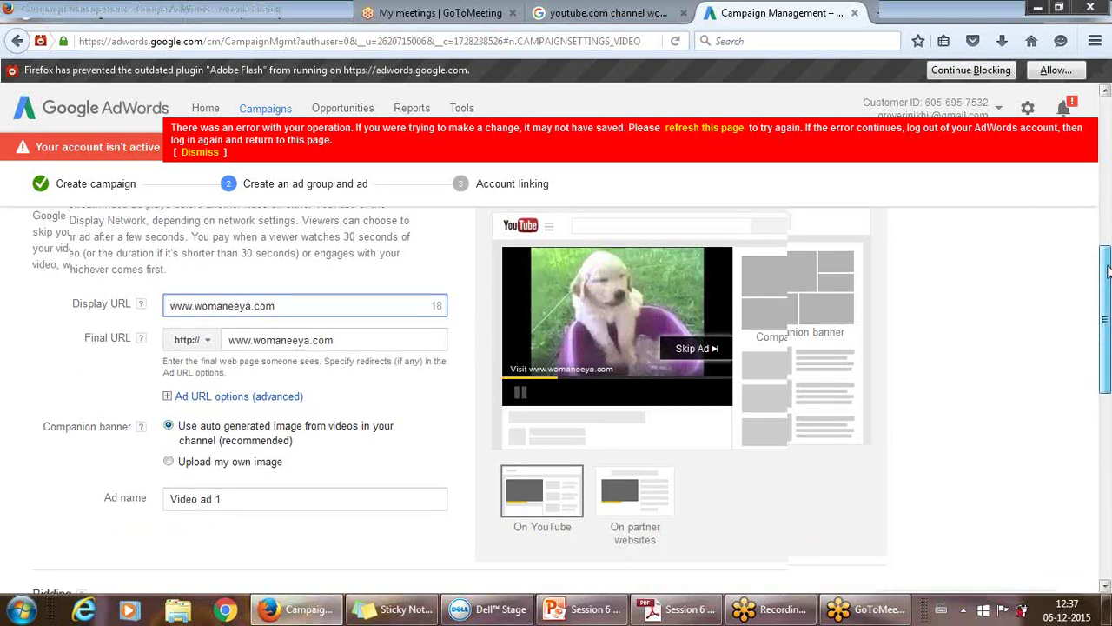
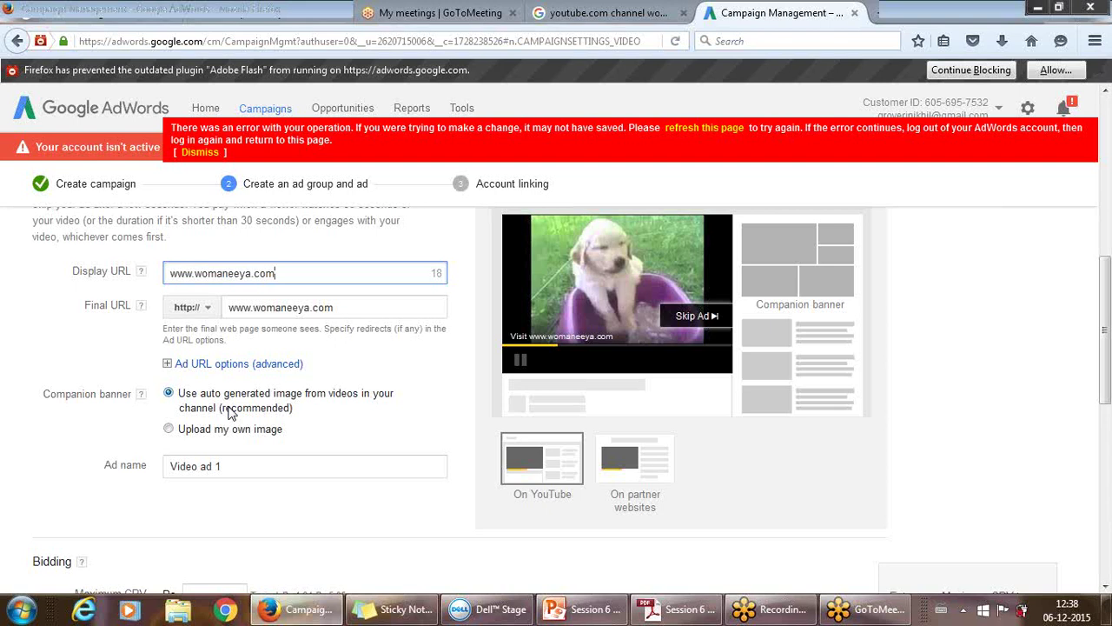
click(262, 463)
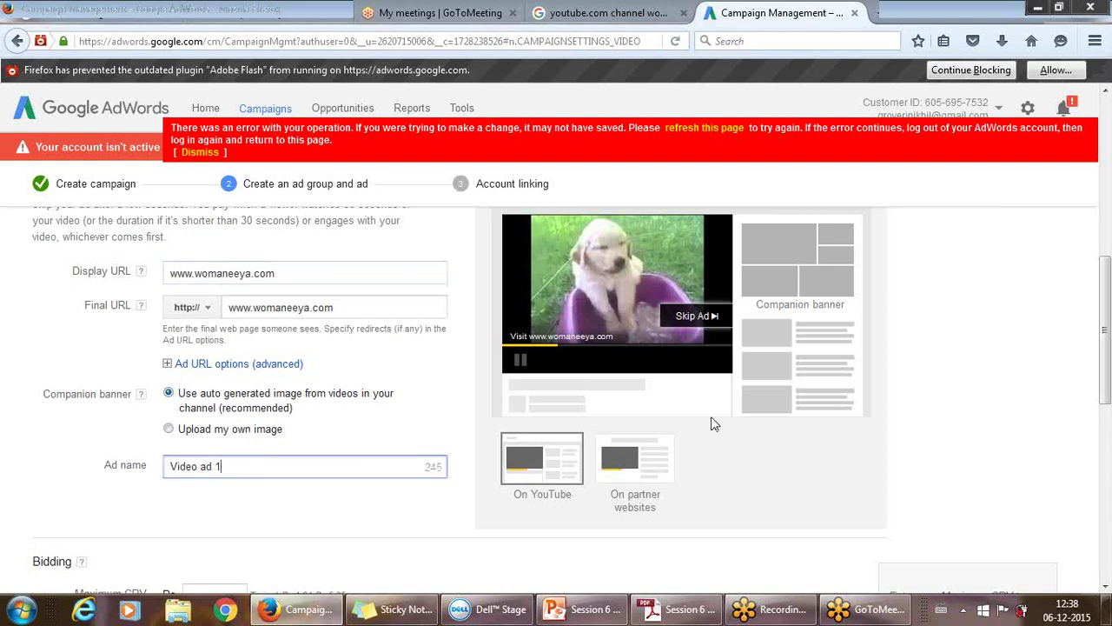
drag(1104, 349, 1107, 404)
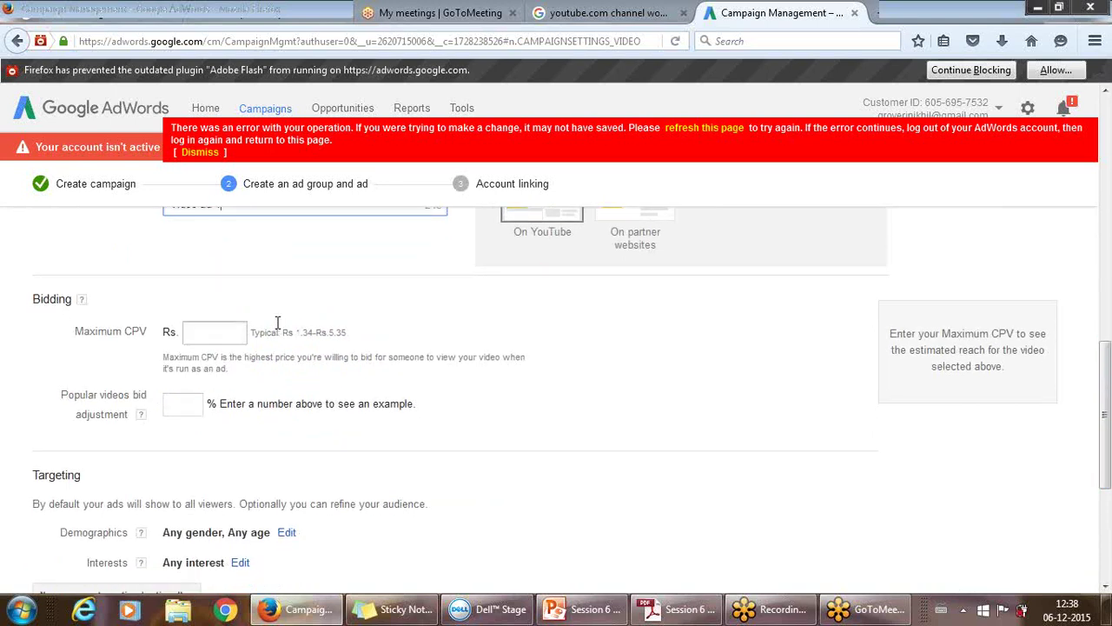
Step: Set the ad group's maximum CPV to Rs. 3.00
click(210, 337)
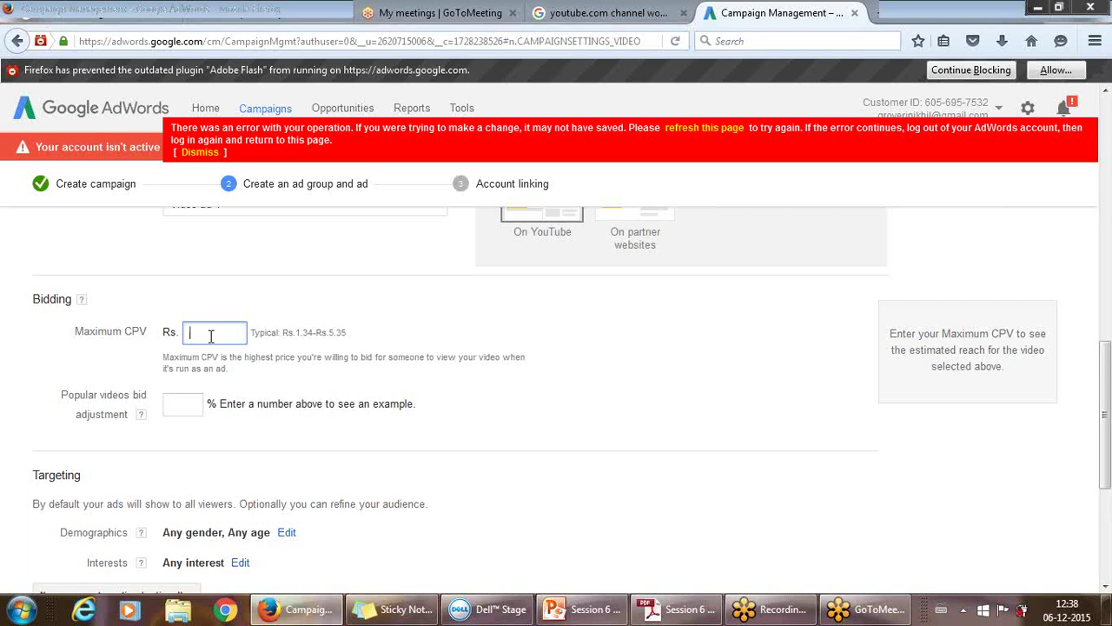
text(5)
key(BackSpace)
text(3)
click(492, 421)
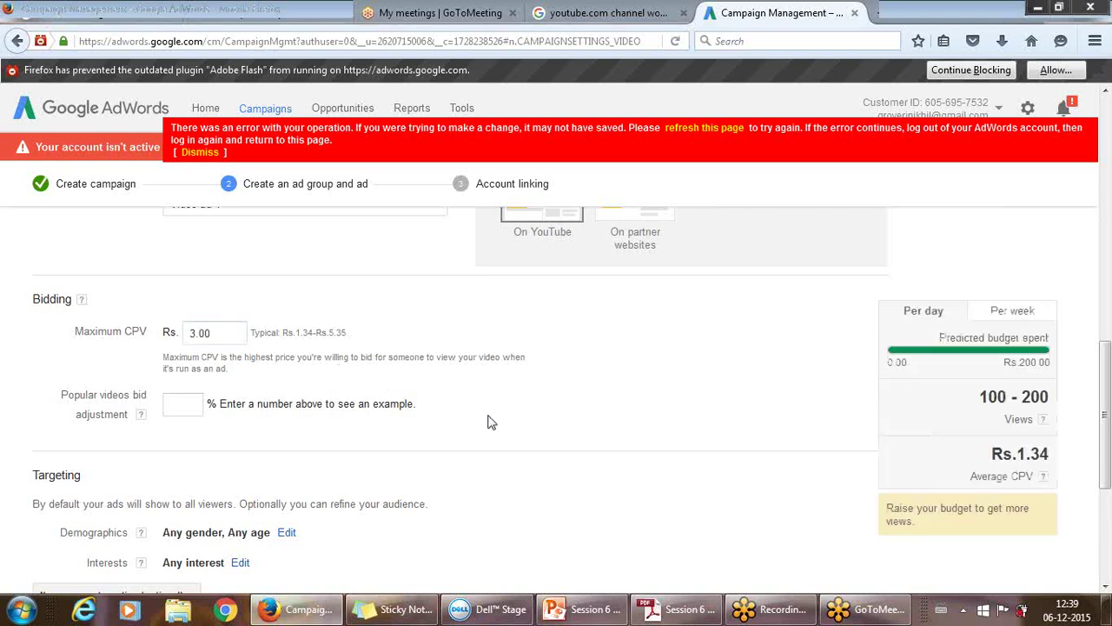
Step: Set the popular videos bid adjustment to 10%
click(191, 402)
text(10)
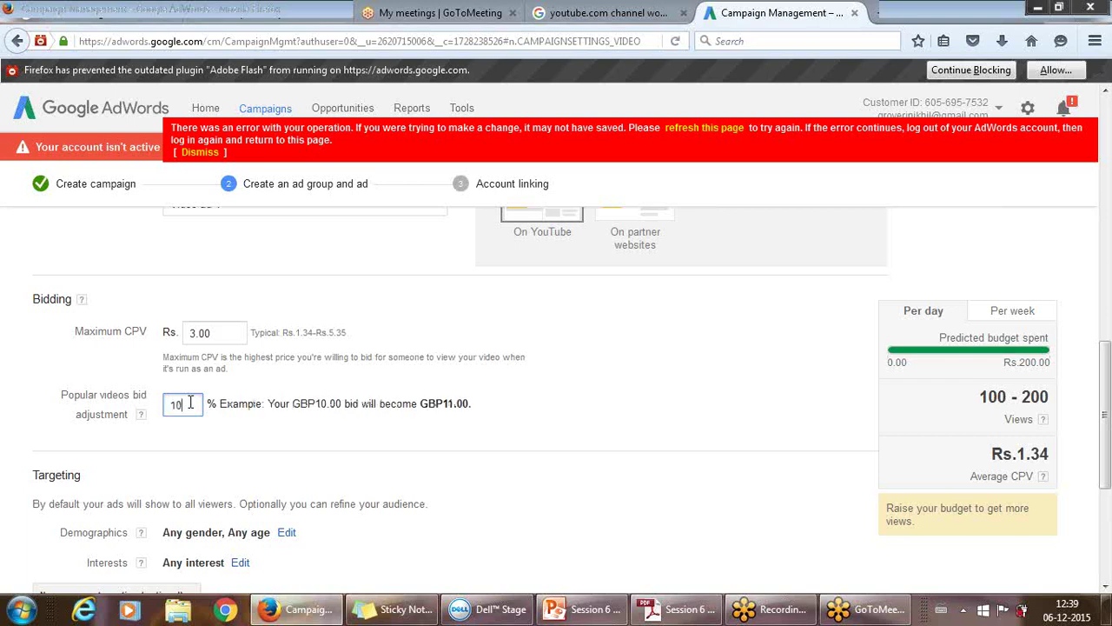
key(BackSpace)
key(BackSpace)
text(10)
click(359, 436)
Step: Exclude the age groups 45 - 54, 55 - 64 and 65+ from the demographic targeting, keeping all genders selected
drag(1100, 424, 1102, 467)
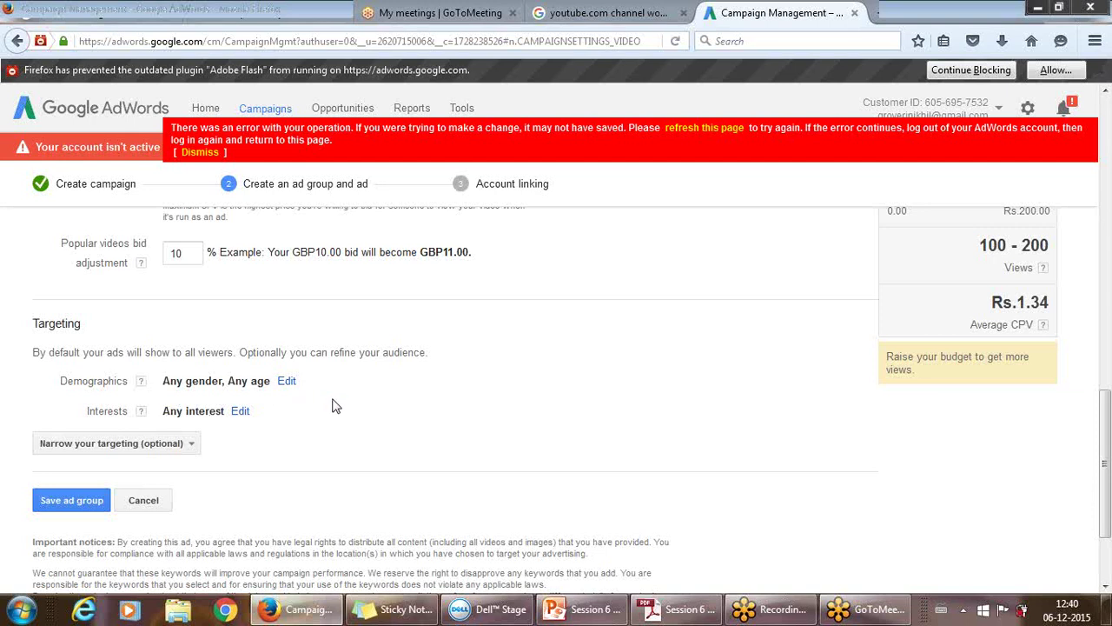
click(287, 383)
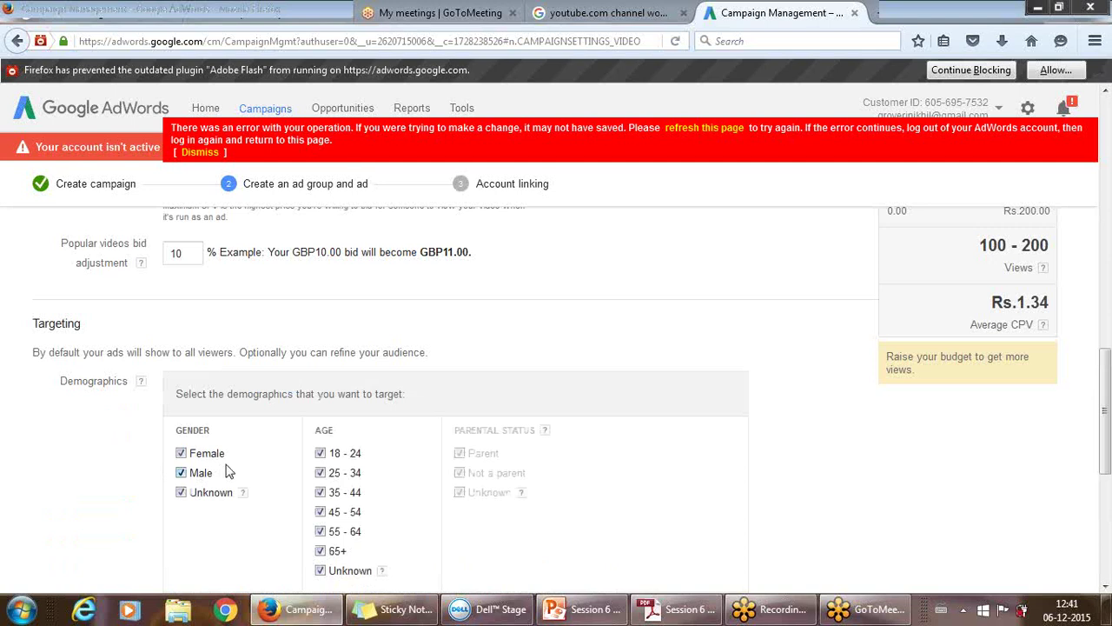
click(180, 473)
click(180, 473)
click(320, 552)
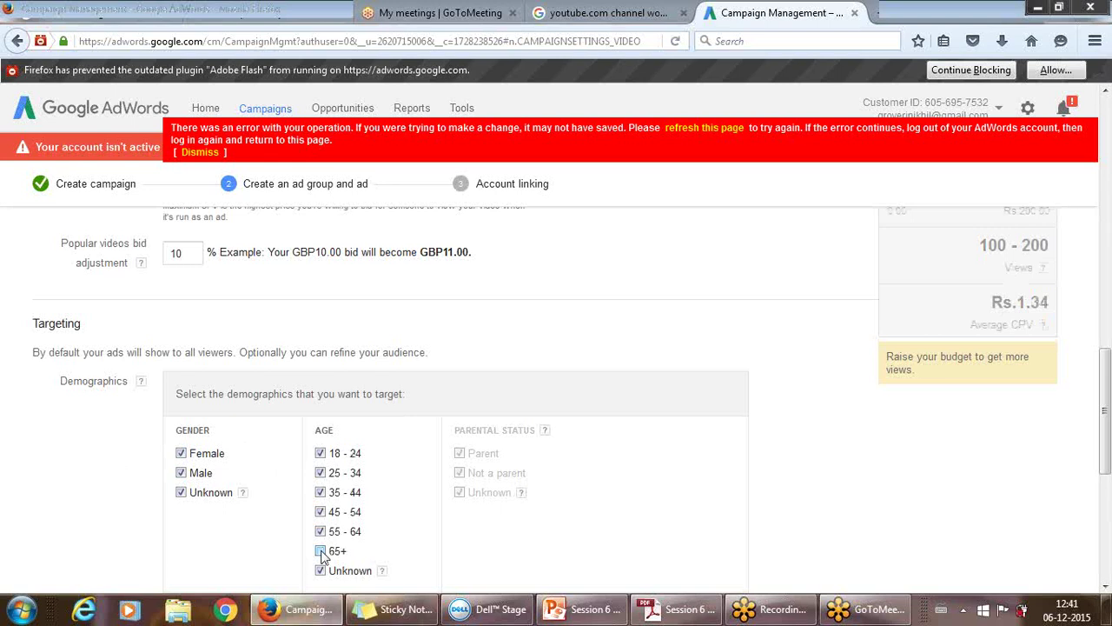
click(320, 531)
click(321, 512)
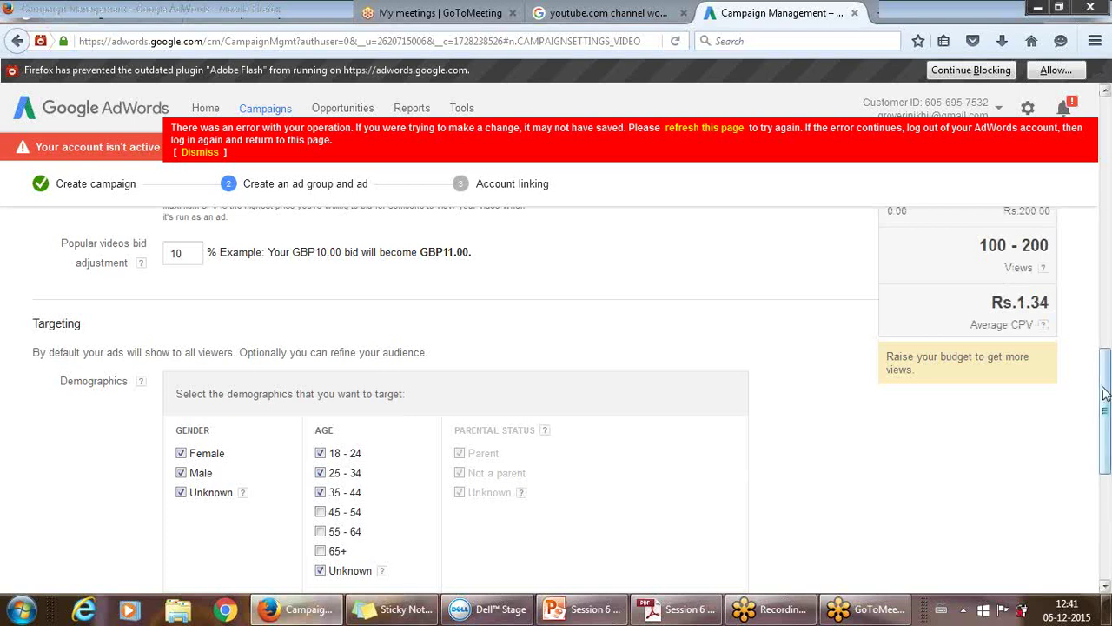
drag(1102, 393, 1105, 475)
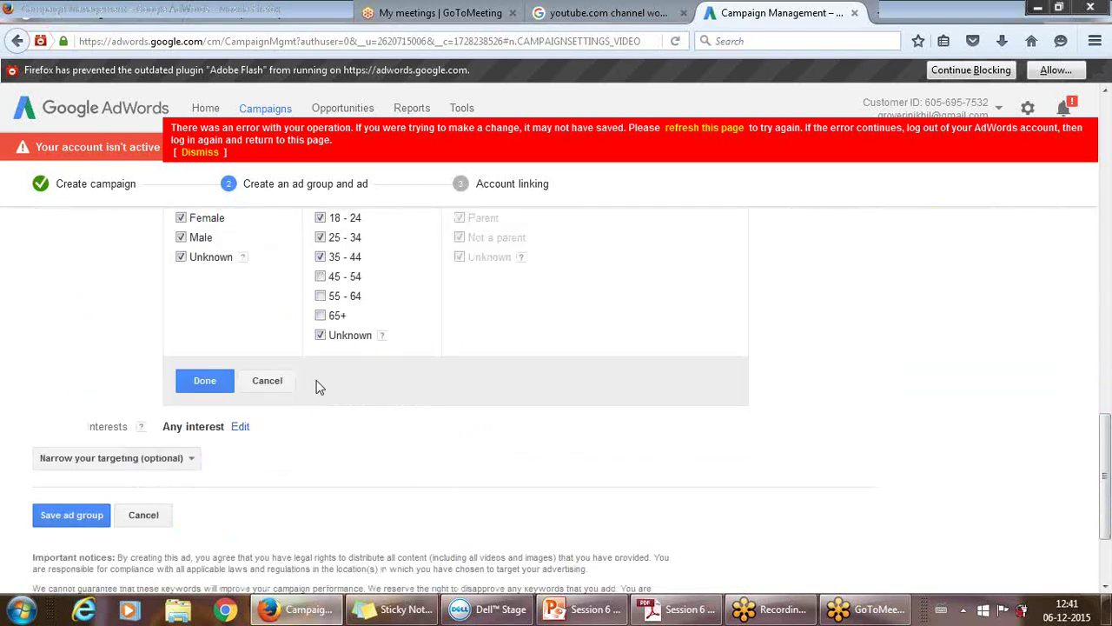
click(209, 381)
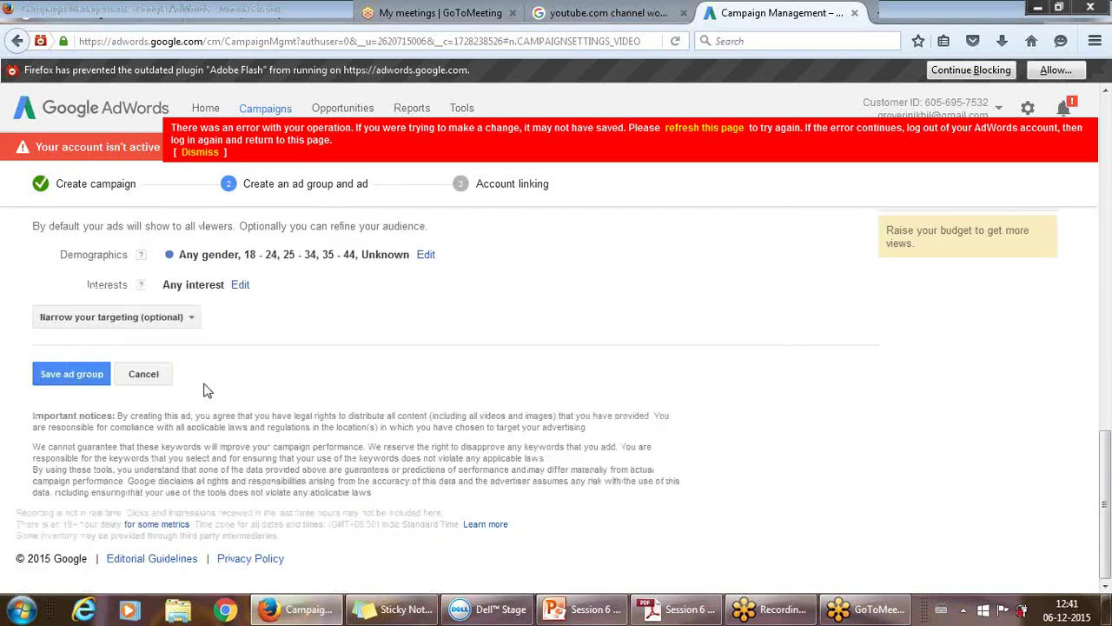
Step: Target the affinity audiences Foodies and Music Lovers in the ad group's interests
click(240, 287)
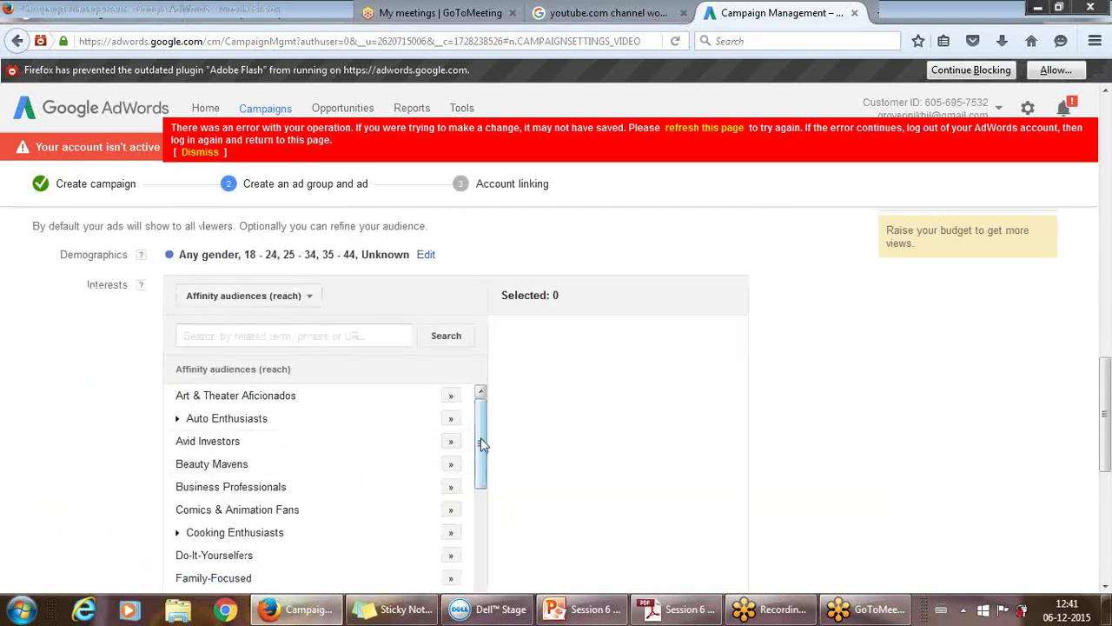
mouse_move(481, 433)
mouse_down()
mouse_move(483, 461)
mouse_move(485, 430)
mouse_up()
drag(485, 429, 484, 504)
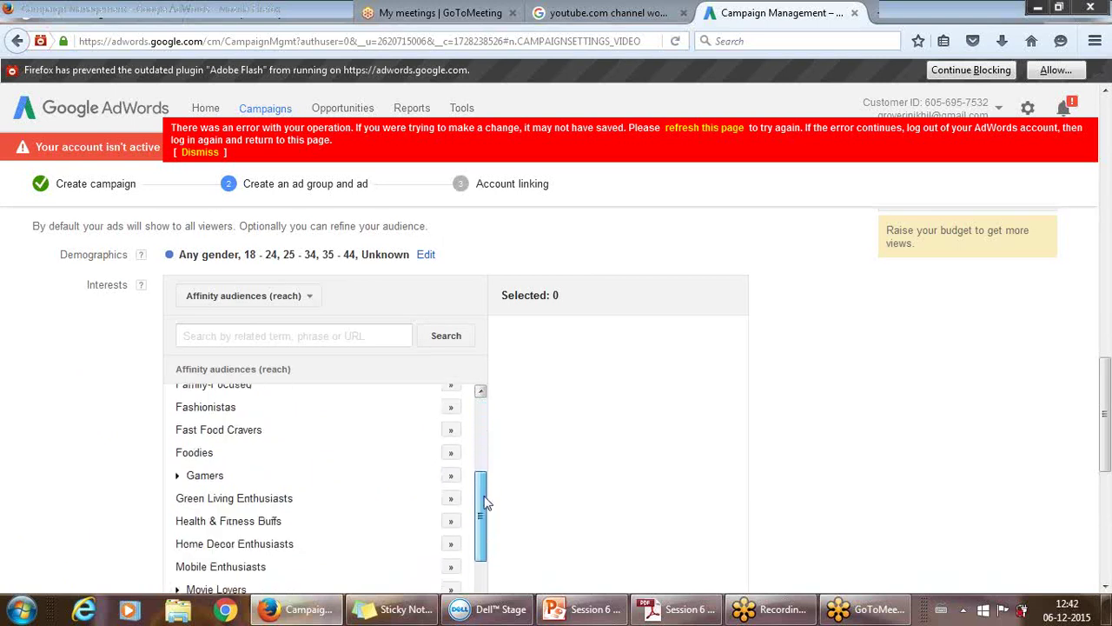
click(451, 455)
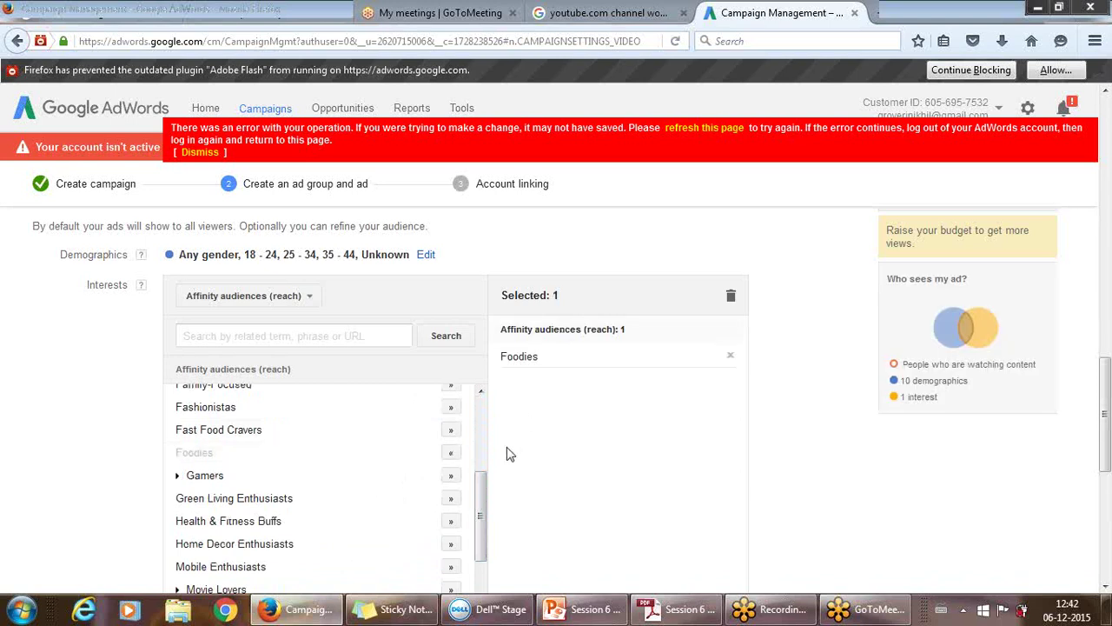
drag(482, 497, 479, 528)
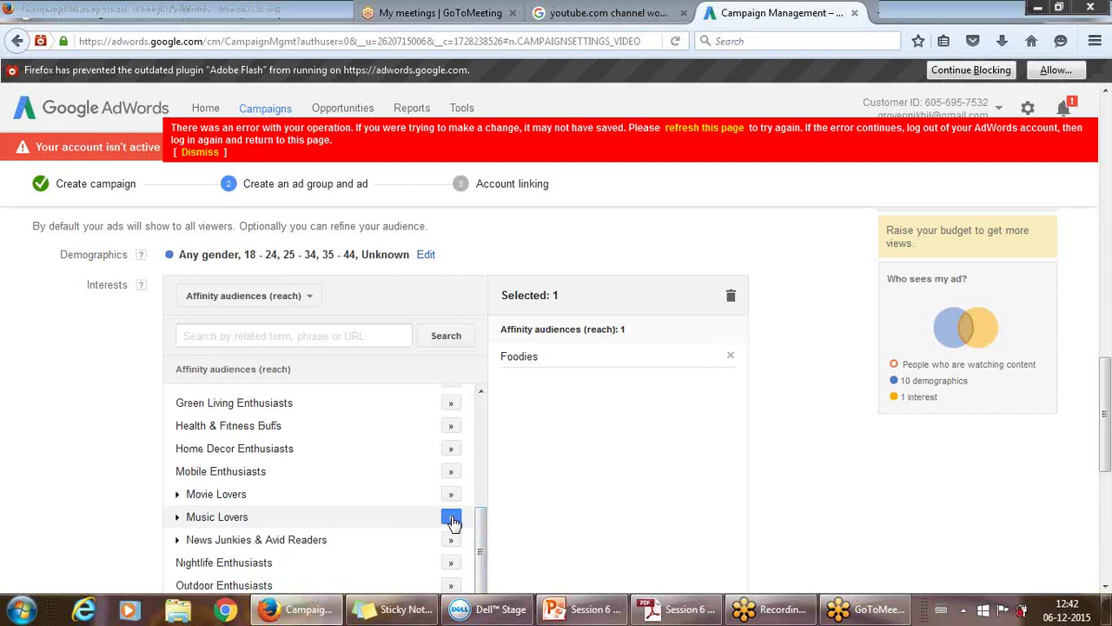
click(451, 519)
scroll(485, 494, up, 1)
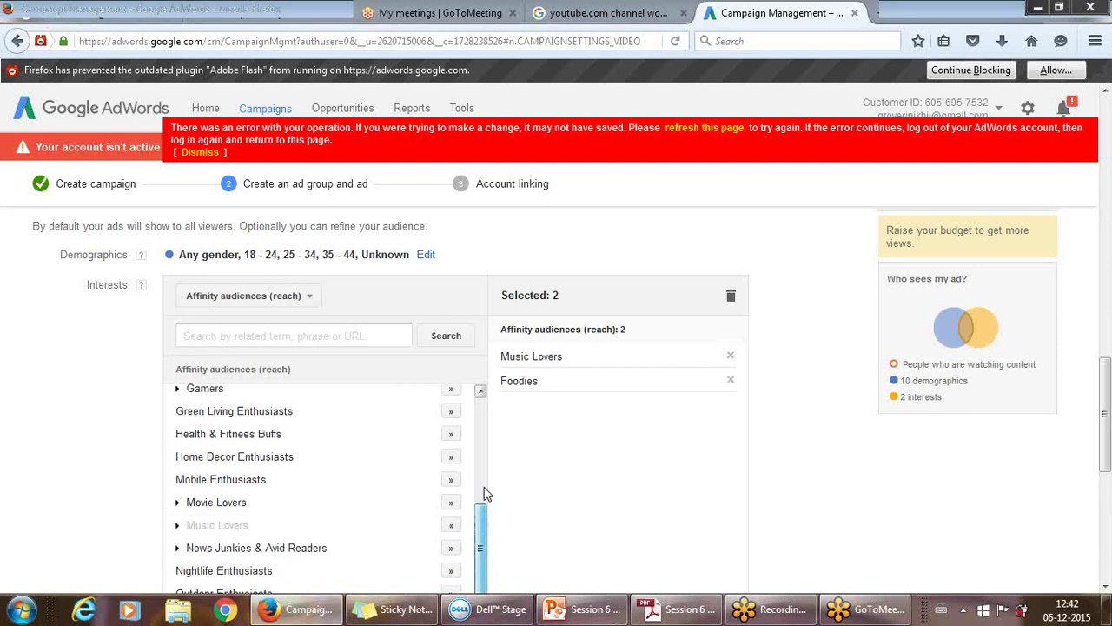
scroll(487, 460, up, 5)
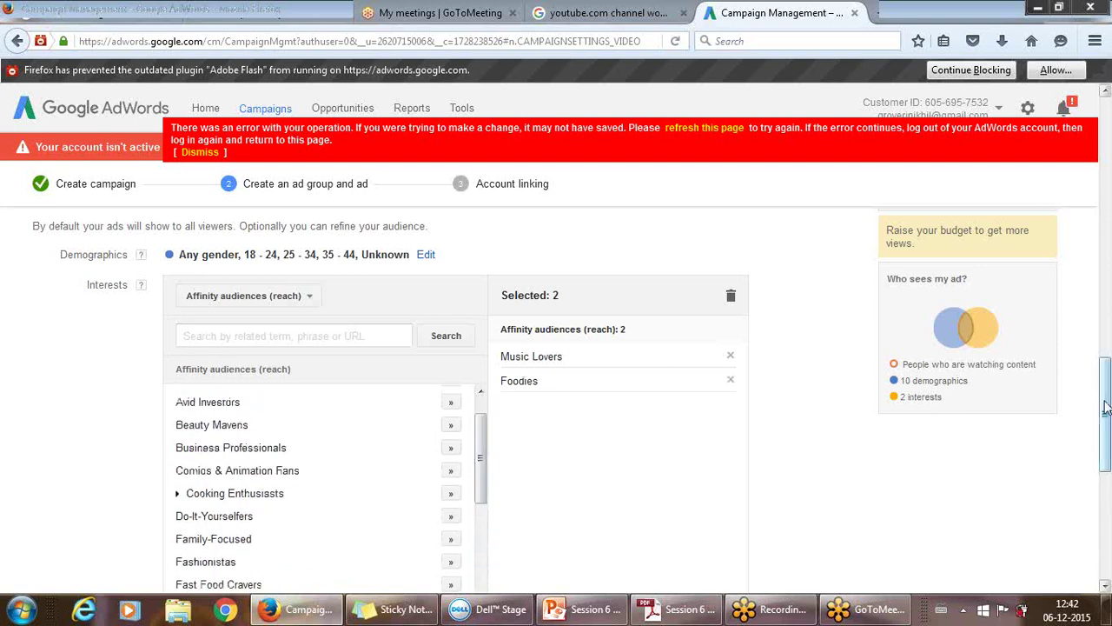
drag(1105, 408, 702, 498)
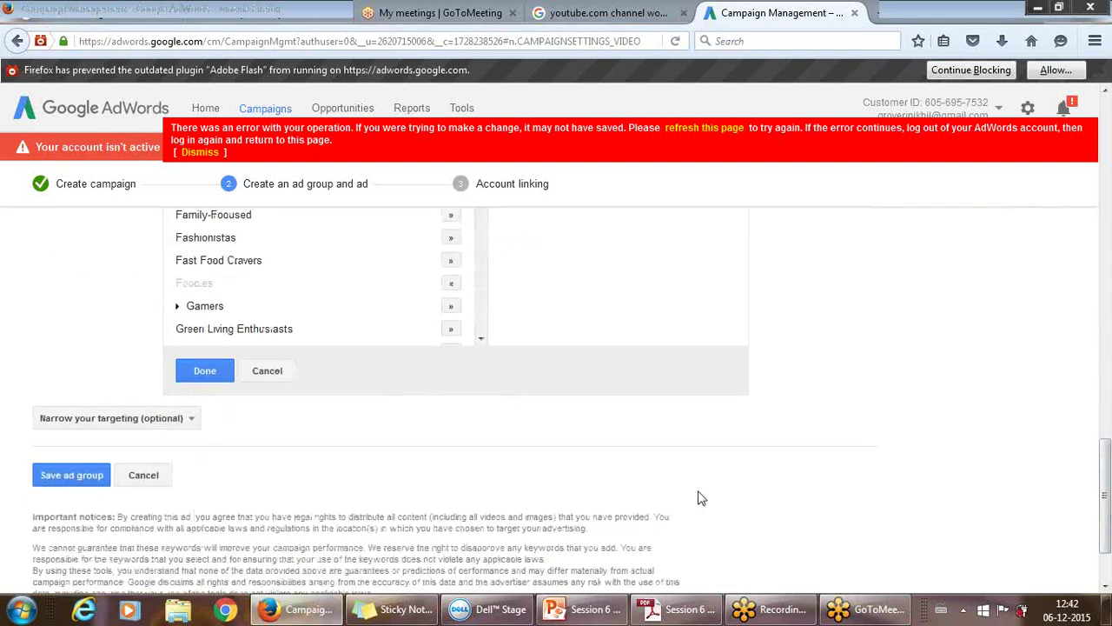
click(209, 372)
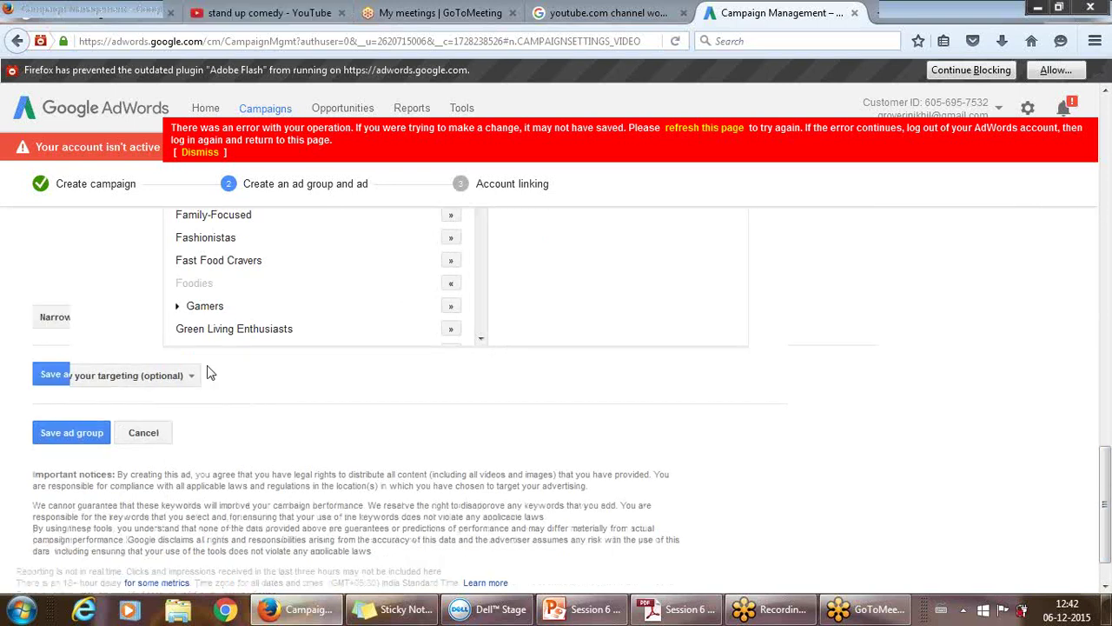
Step: Look at the optional methods for narrowing the targeting and review the ad group's bidding and targeting settings
click(193, 318)
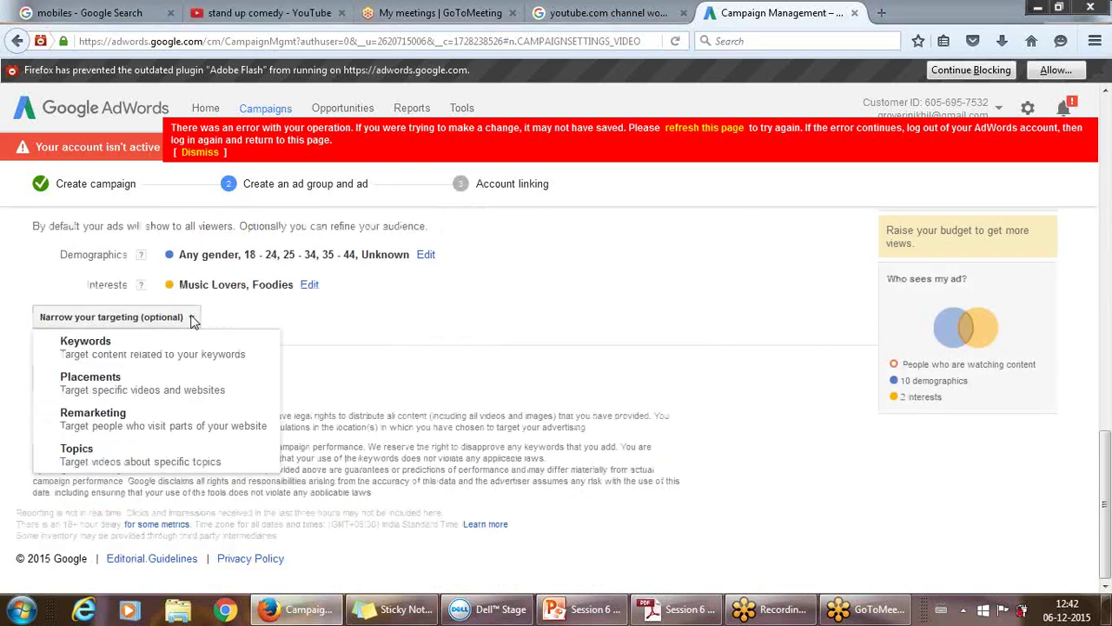
click(348, 330)
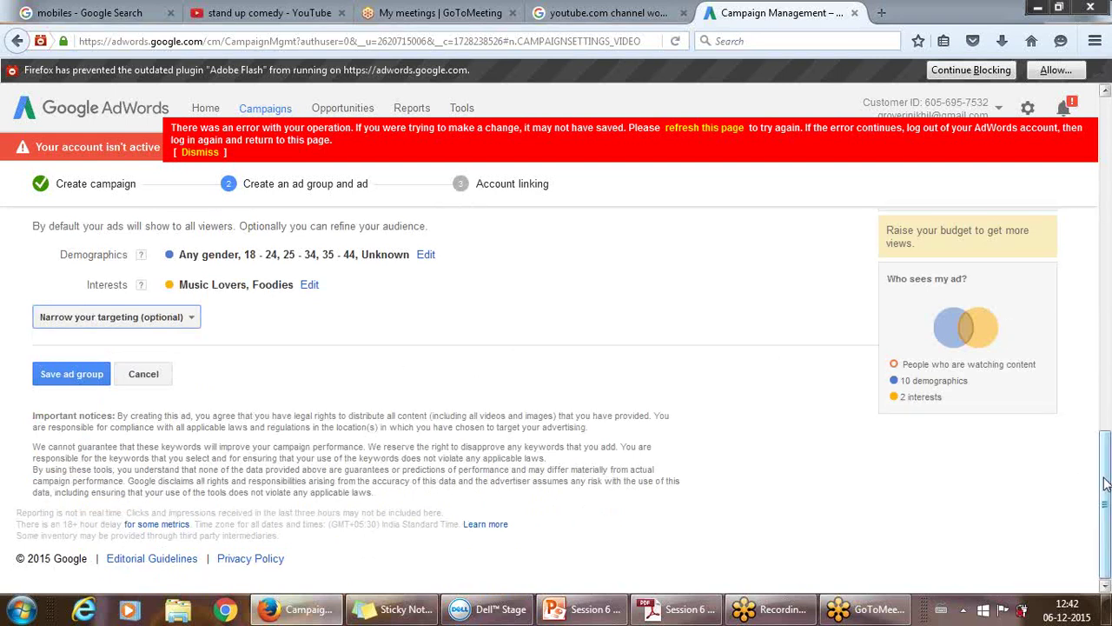
drag(1105, 483, 1107, 405)
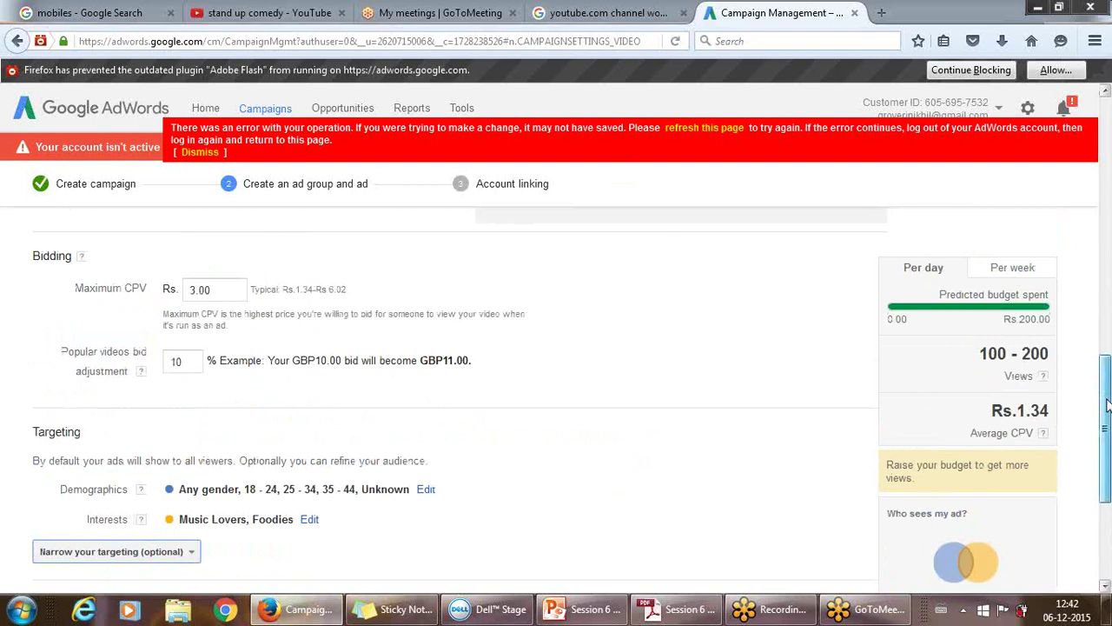
scroll(832, 453, down, 4)
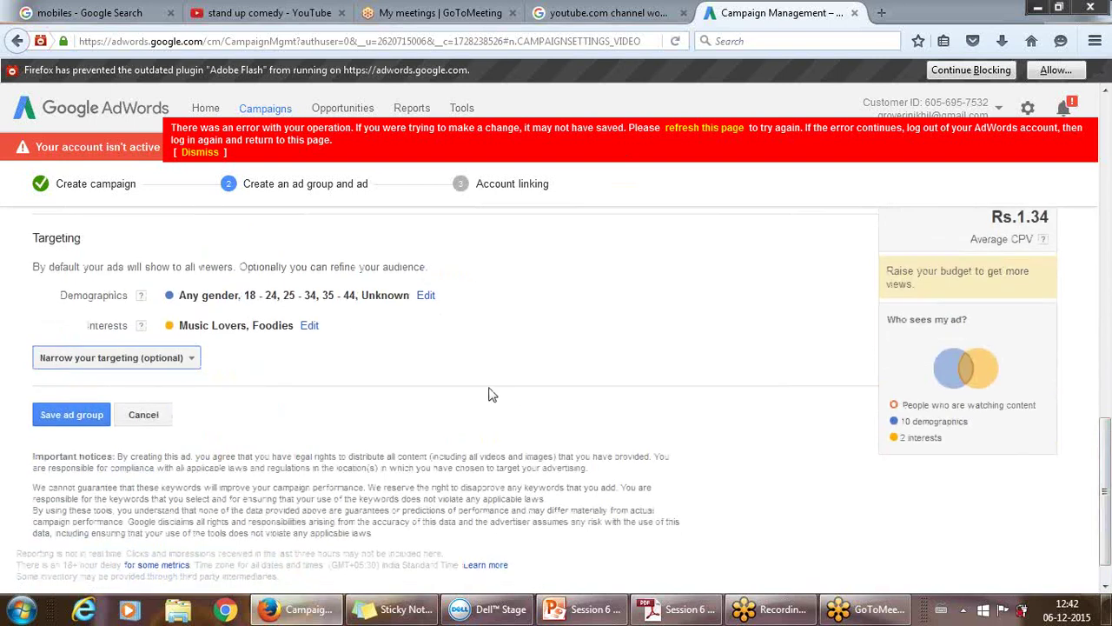
Step: Save the ad group and finish the campaign setup without linking the suggested YouTube channel
click(76, 415)
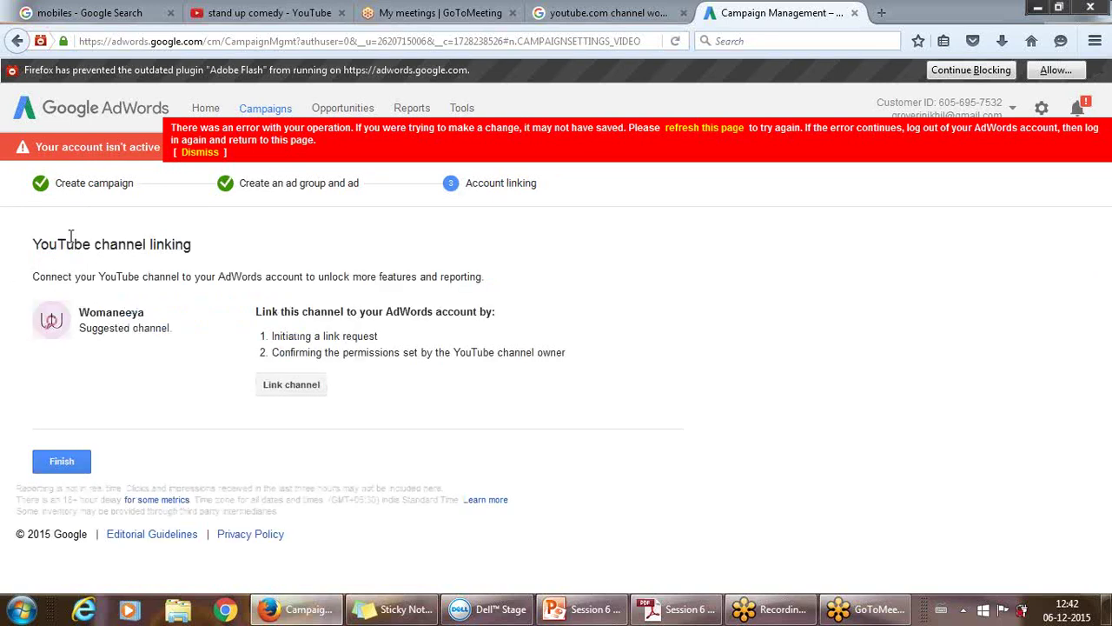
click(61, 462)
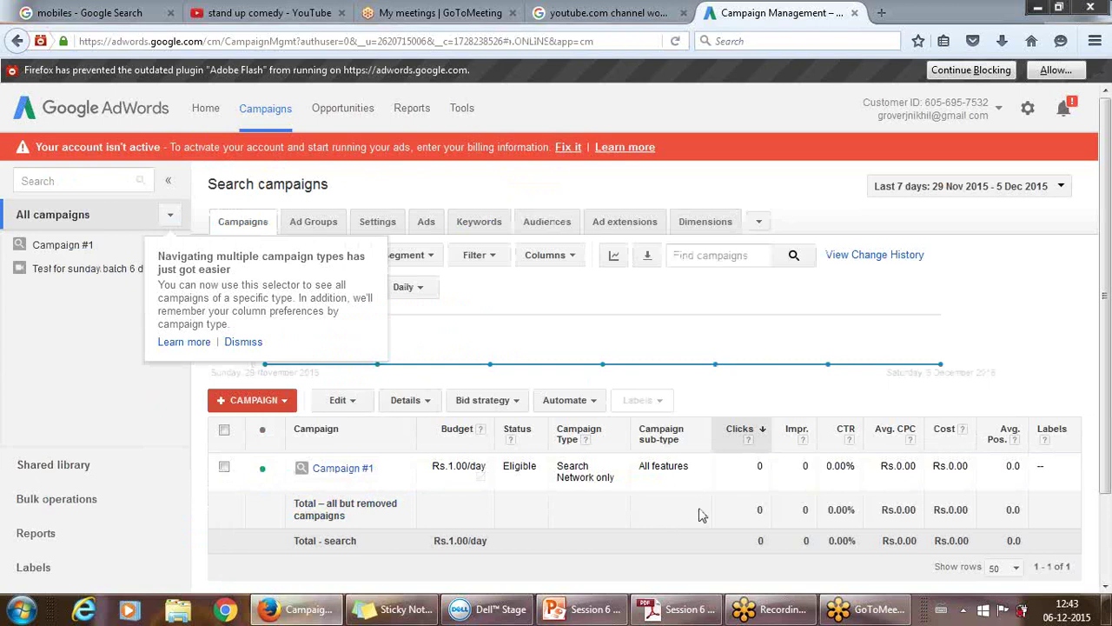
scroll(1109, 472, down, 2)
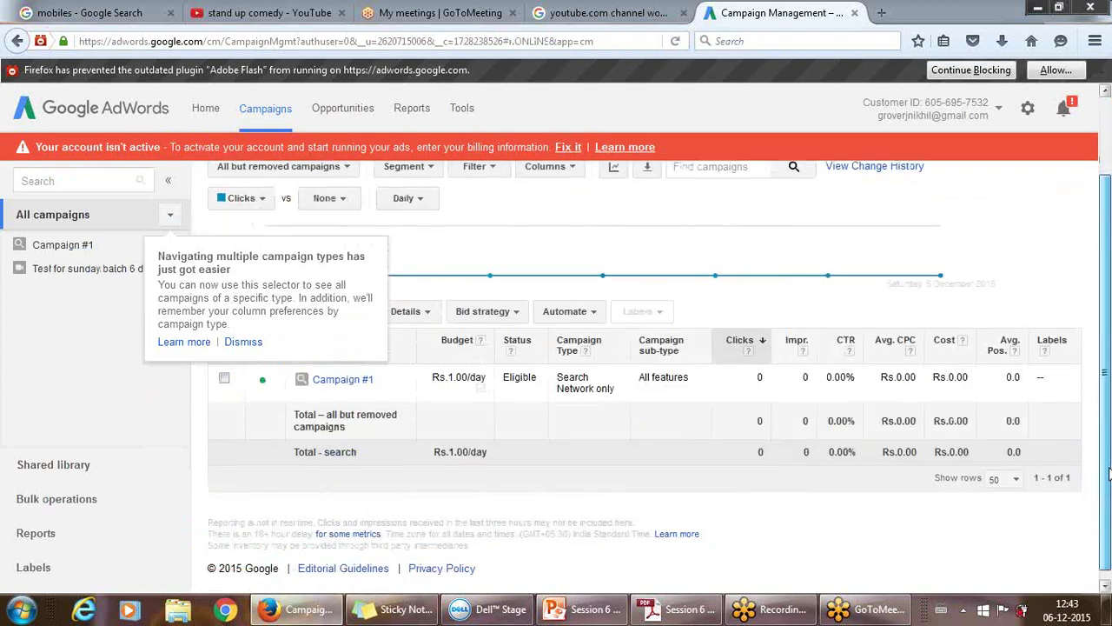
drag(1109, 472, 1109, 391)
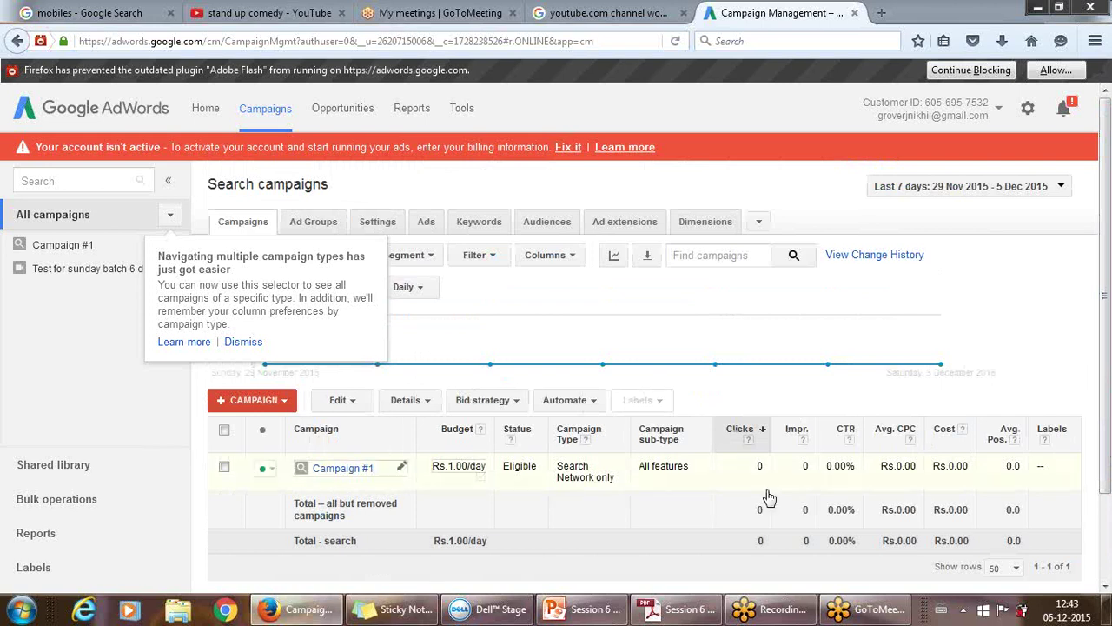
mouse_move(674, 321)
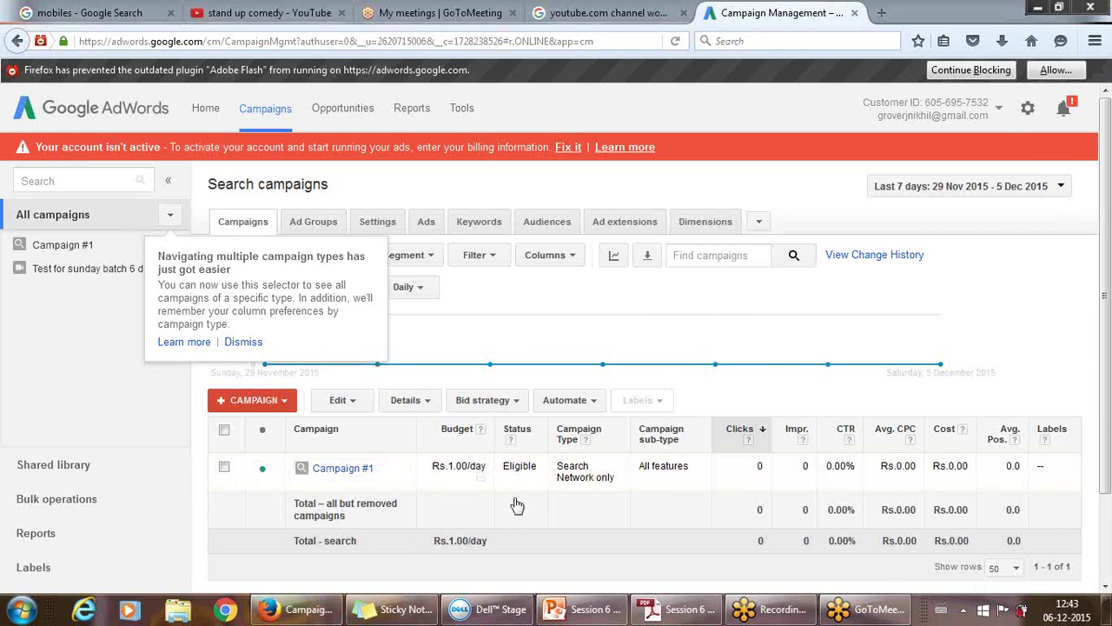
mouse_move(763, 351)
Step: Dismiss the tip about navigating multiple campaign types that covers the list of new campaign types
click(290, 405)
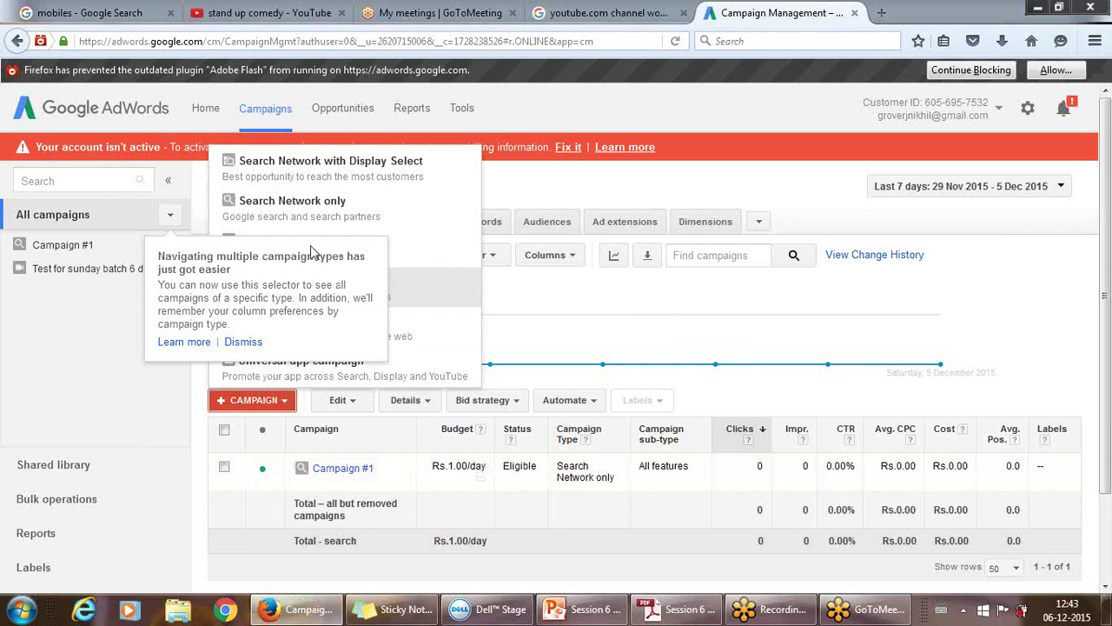
click(243, 345)
click(243, 344)
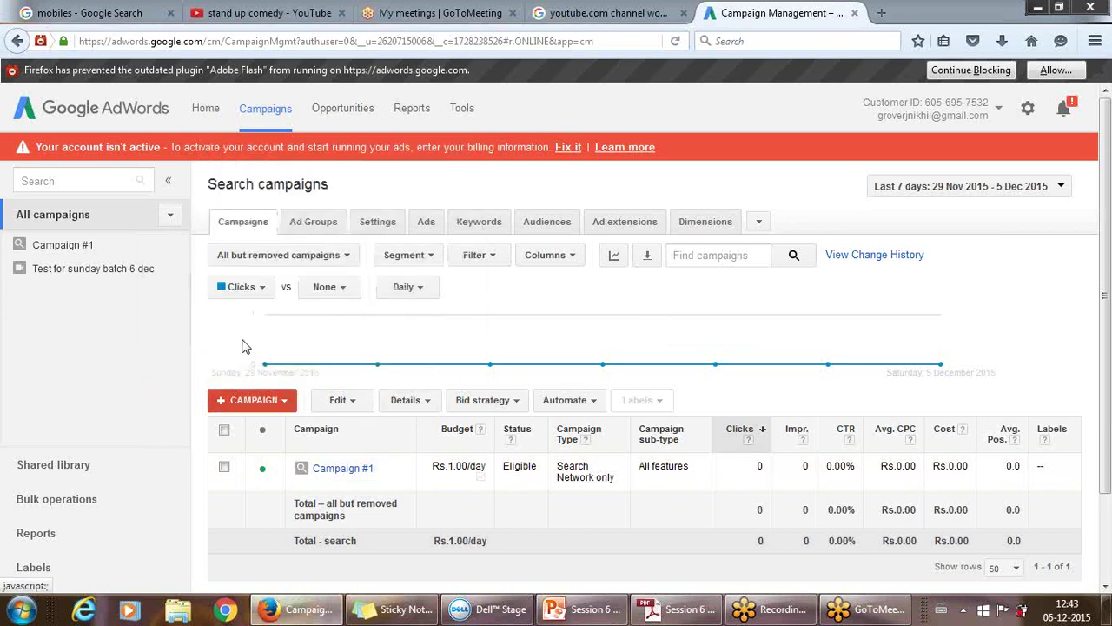
Step: Start a new standard video campaign named Campaign #2 with a budget of Rs. 100 per day
click(276, 400)
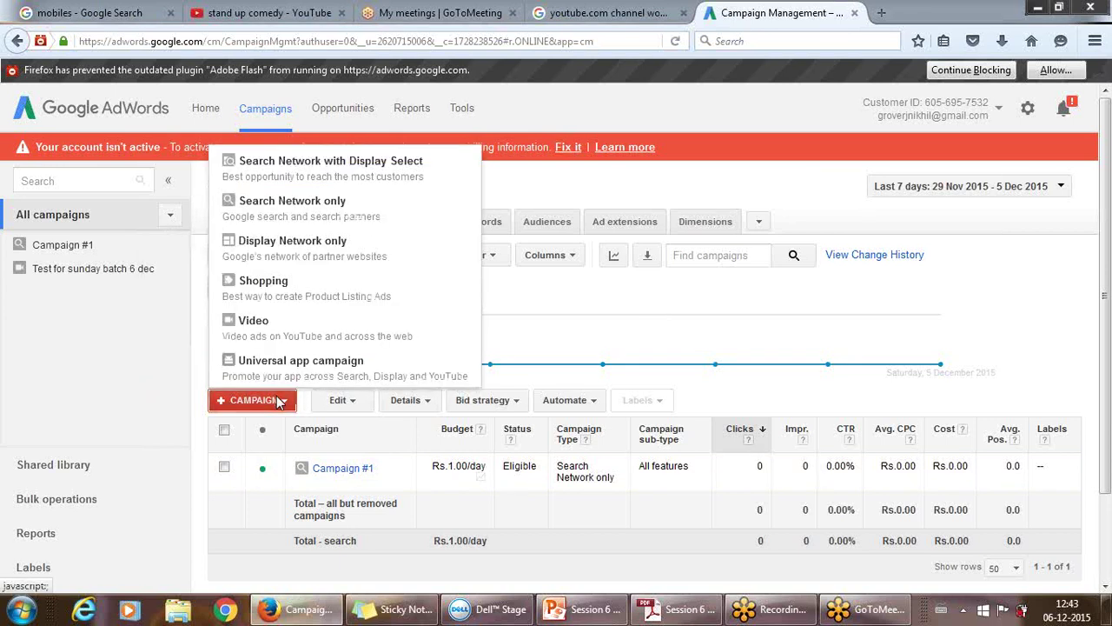
click(268, 323)
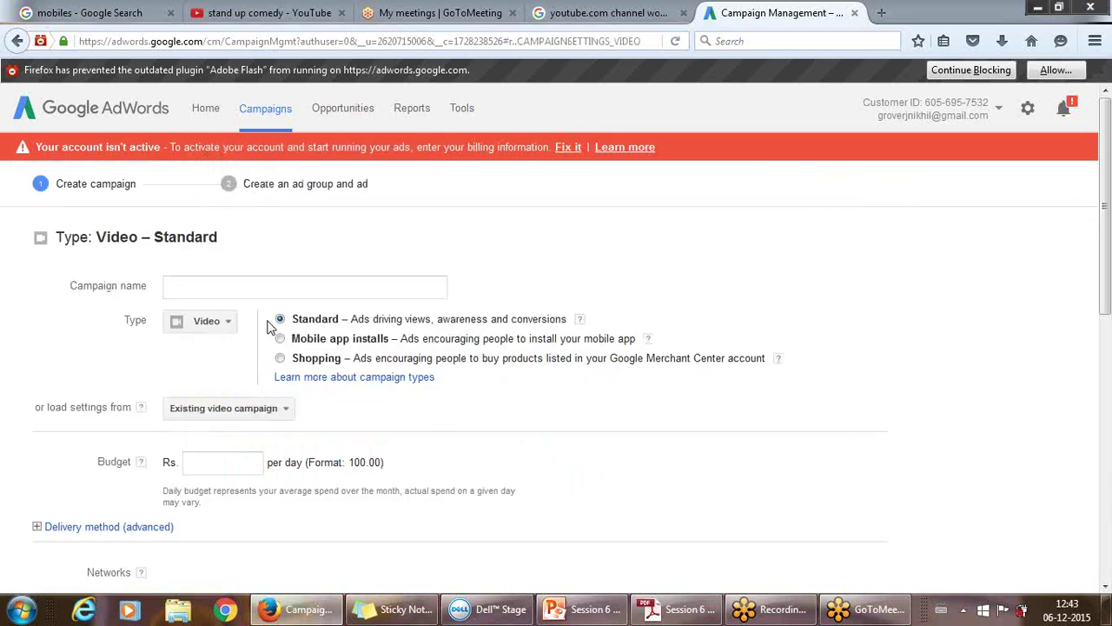
click(241, 287)
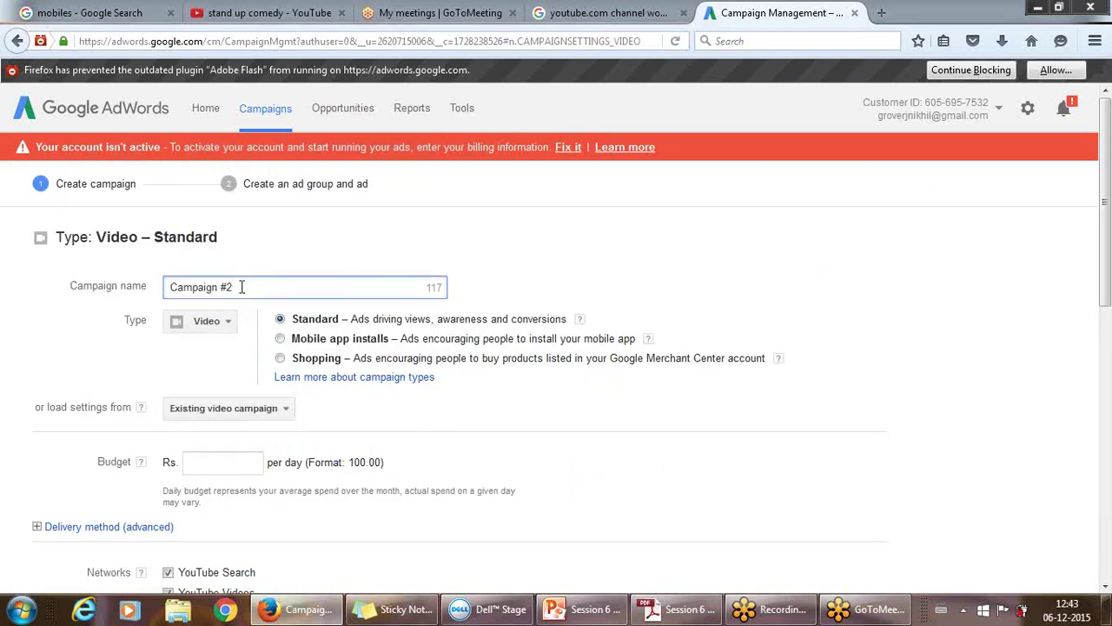
click(230, 462)
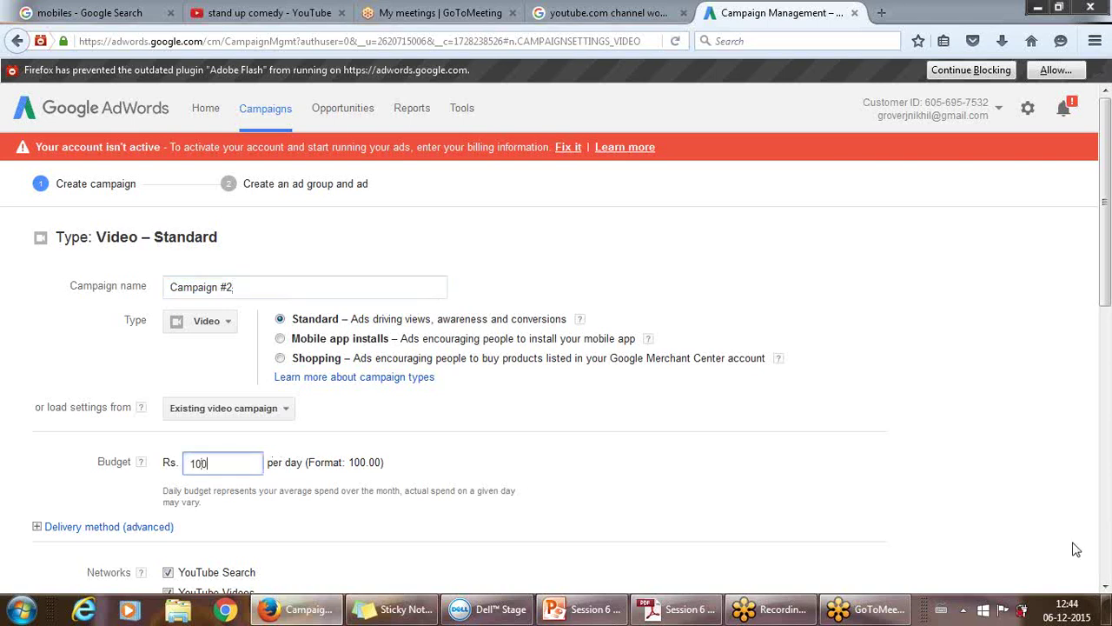
Step: Expand the ad delivery options in the new campaign's advanced settings
scroll(1105, 585, down, 8)
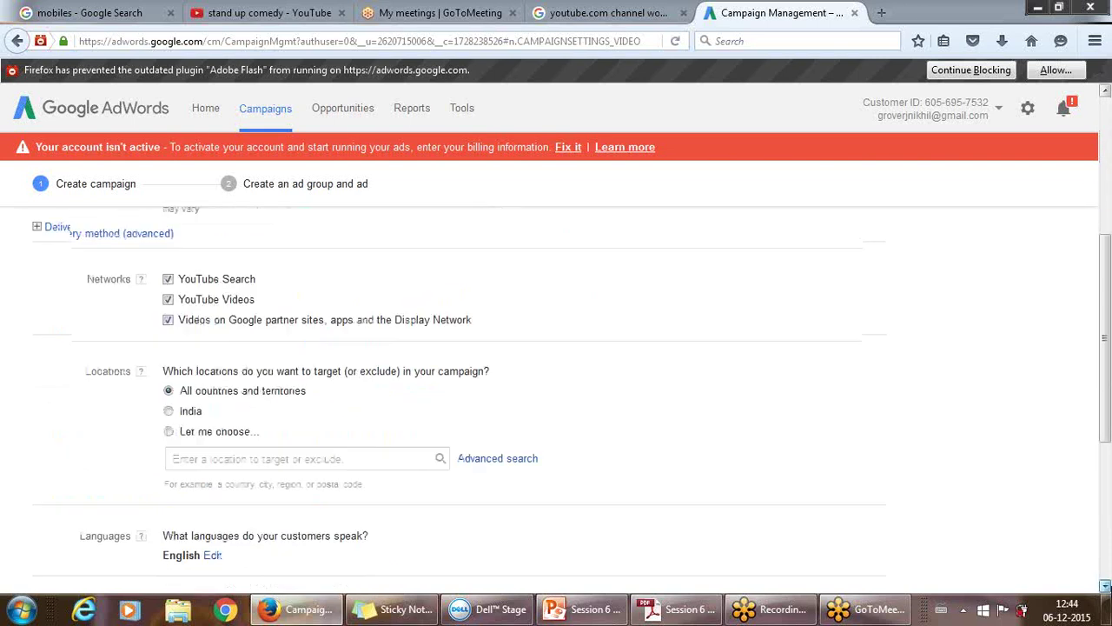
scroll(1105, 585, down, 3)
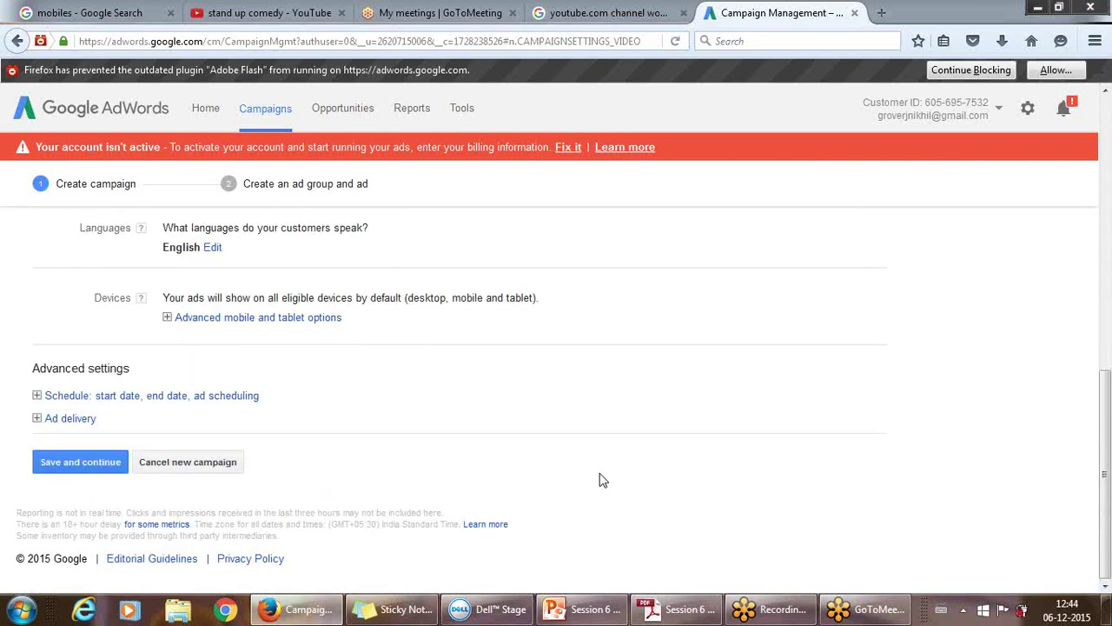
click(133, 414)
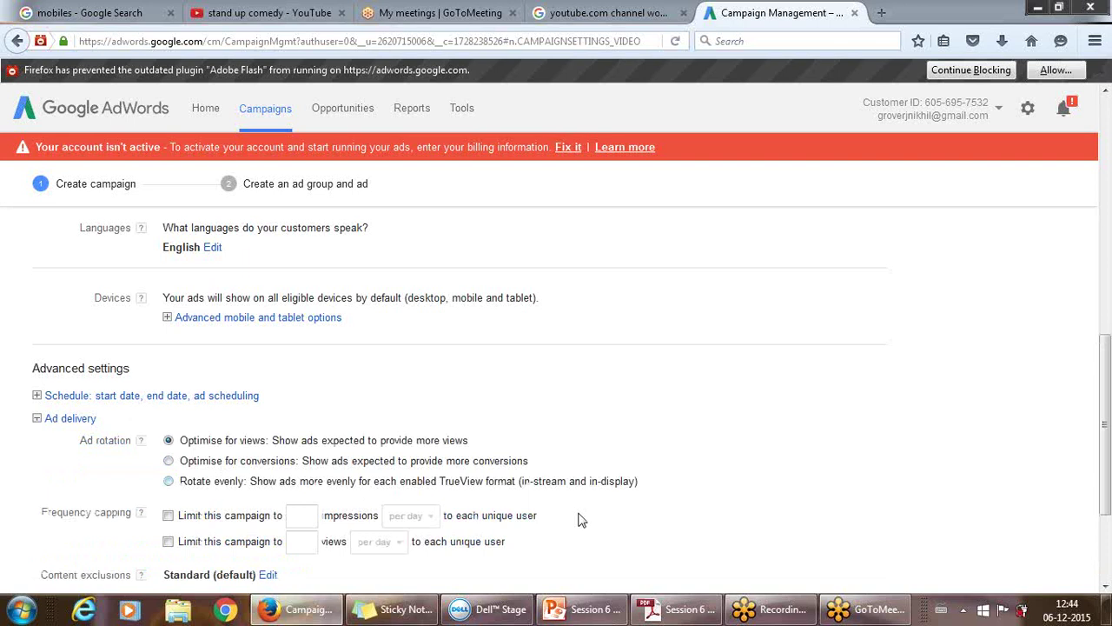
Step: Review the new campaign's content exclusions settings and close them without saving
drag(1108, 505, 1107, 540)
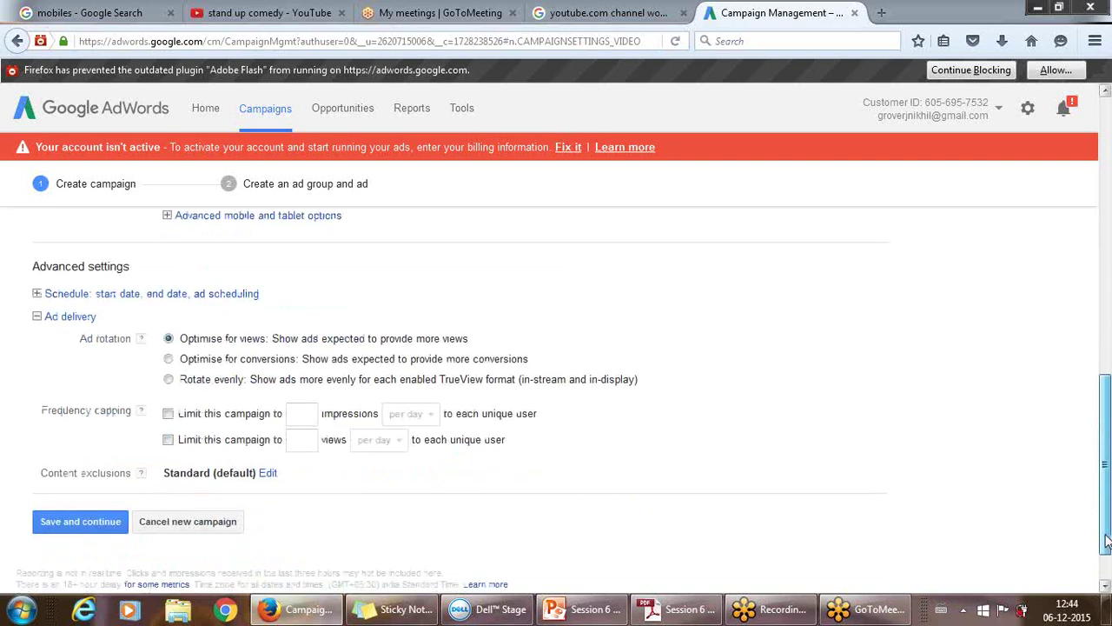
click(268, 475)
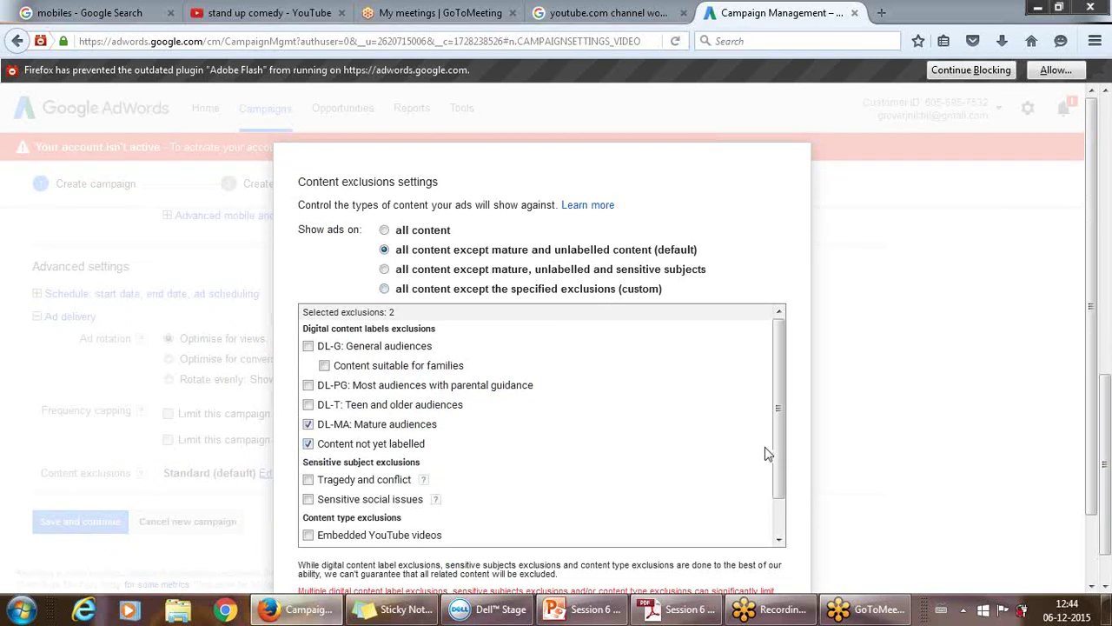
drag(1093, 511, 1092, 524)
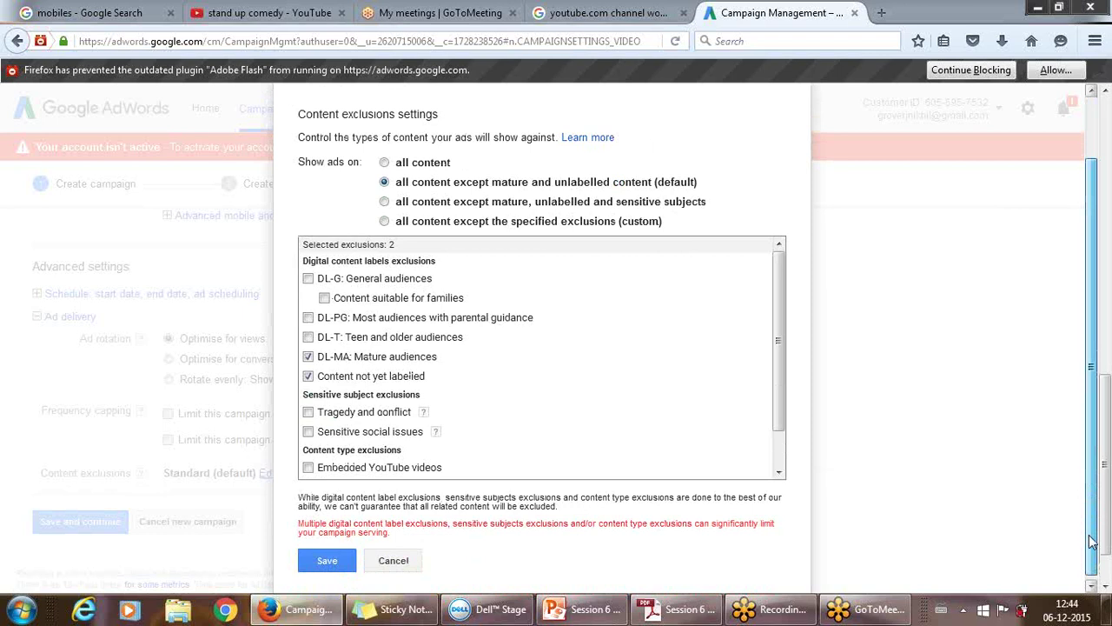
click(393, 560)
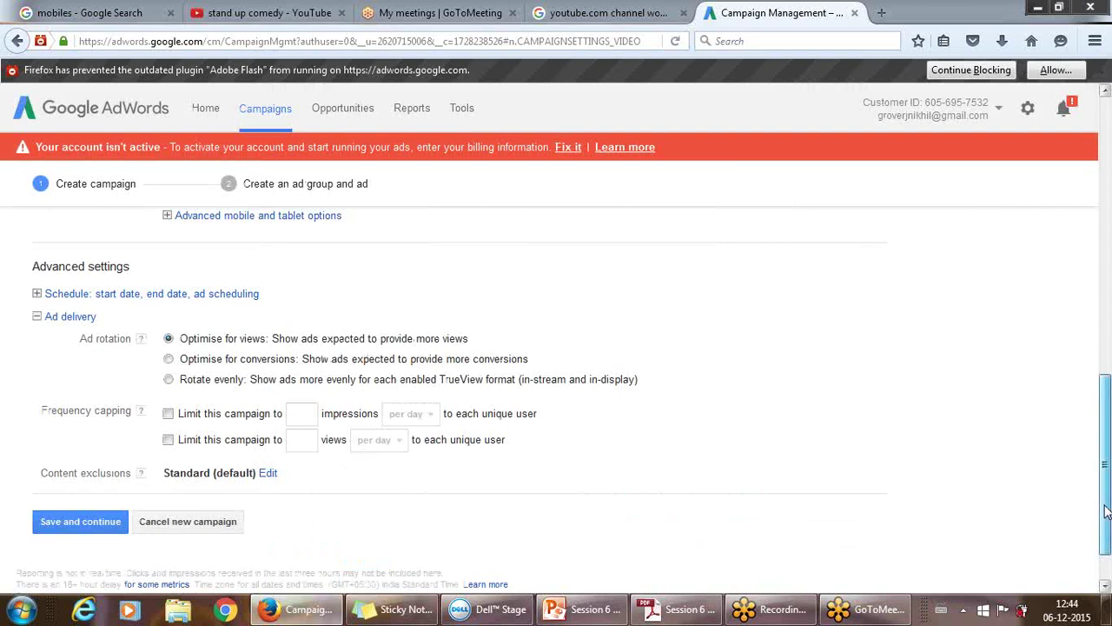
mouse_move(1106, 514)
mouse_down()
mouse_move(1106, 535)
mouse_move(1091, 288)
mouse_move(1093, 521)
mouse_up()
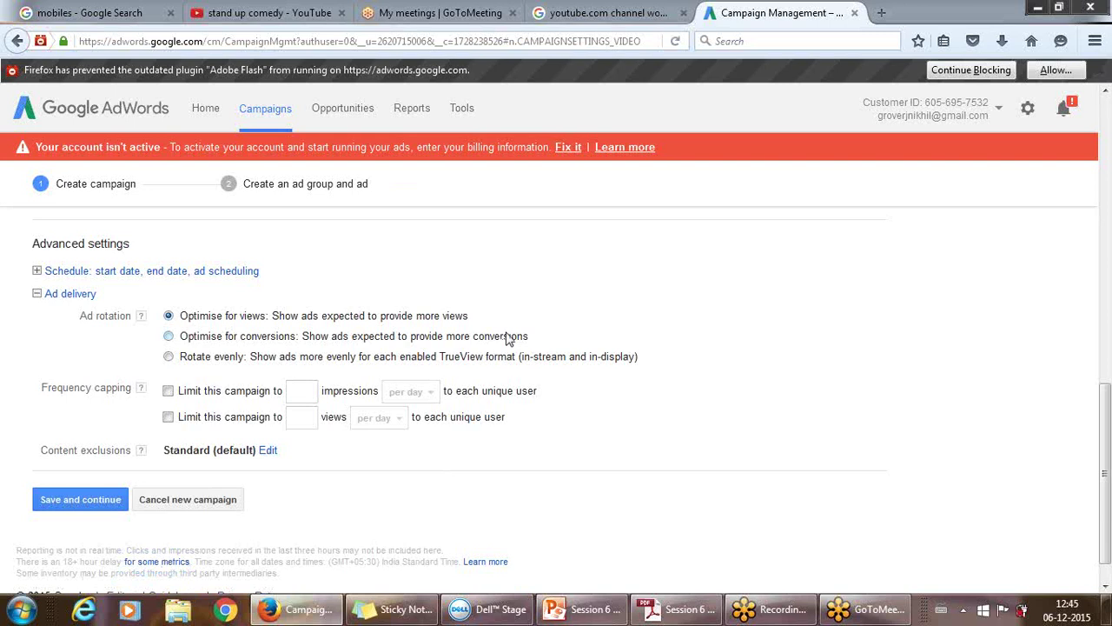
Step: Search the web for roadies in a new browser tab
click(883, 15)
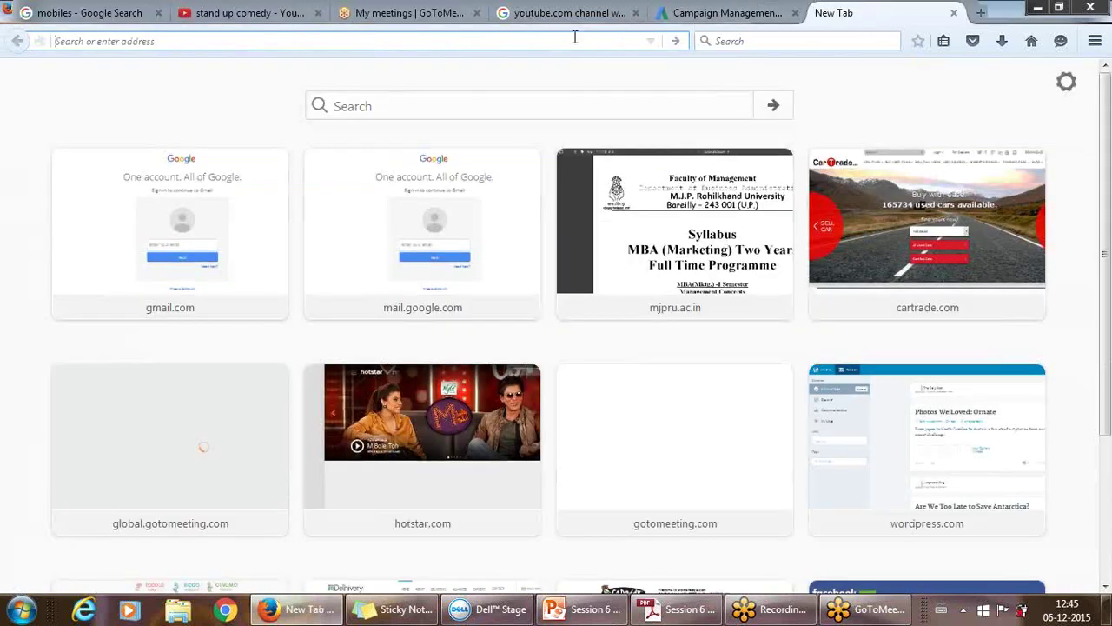
text(roac)
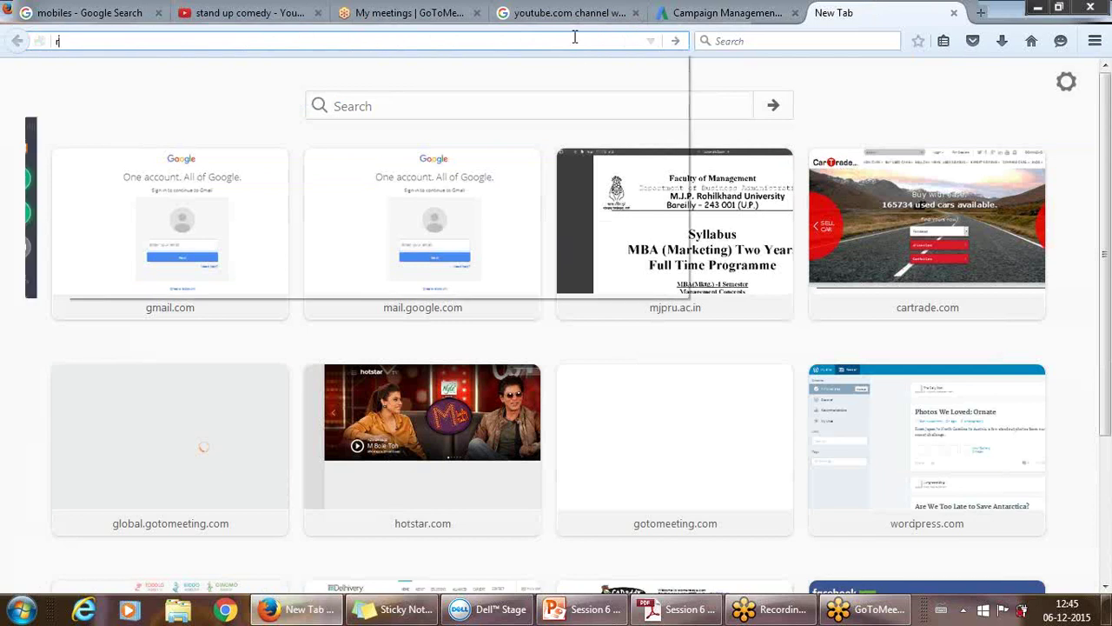
key(BackSpace)
key(BackSpace)
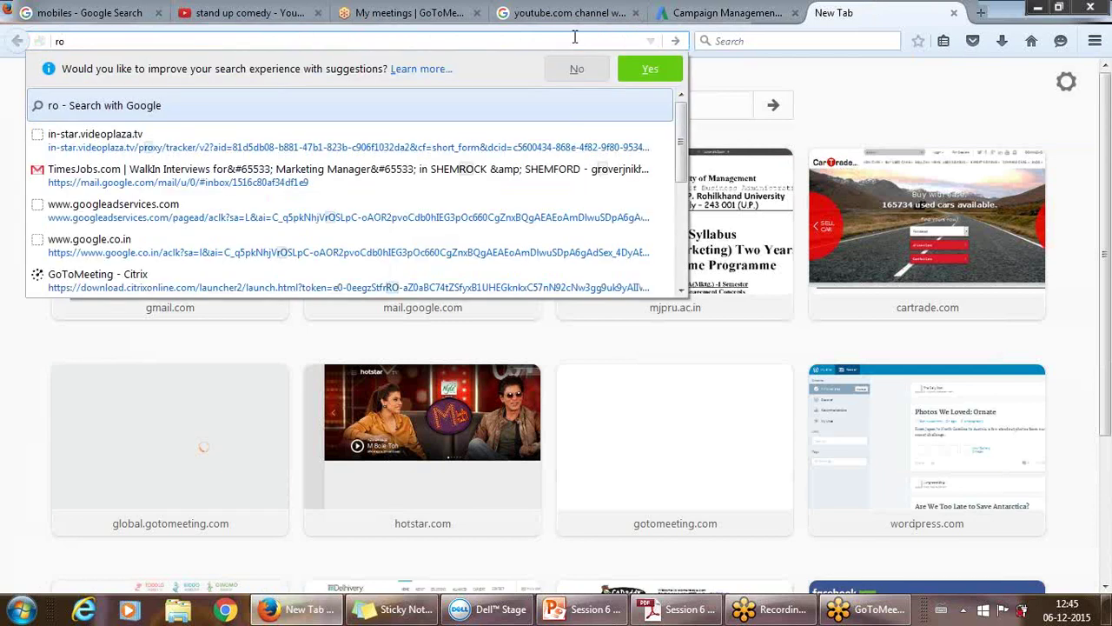
text(adies)
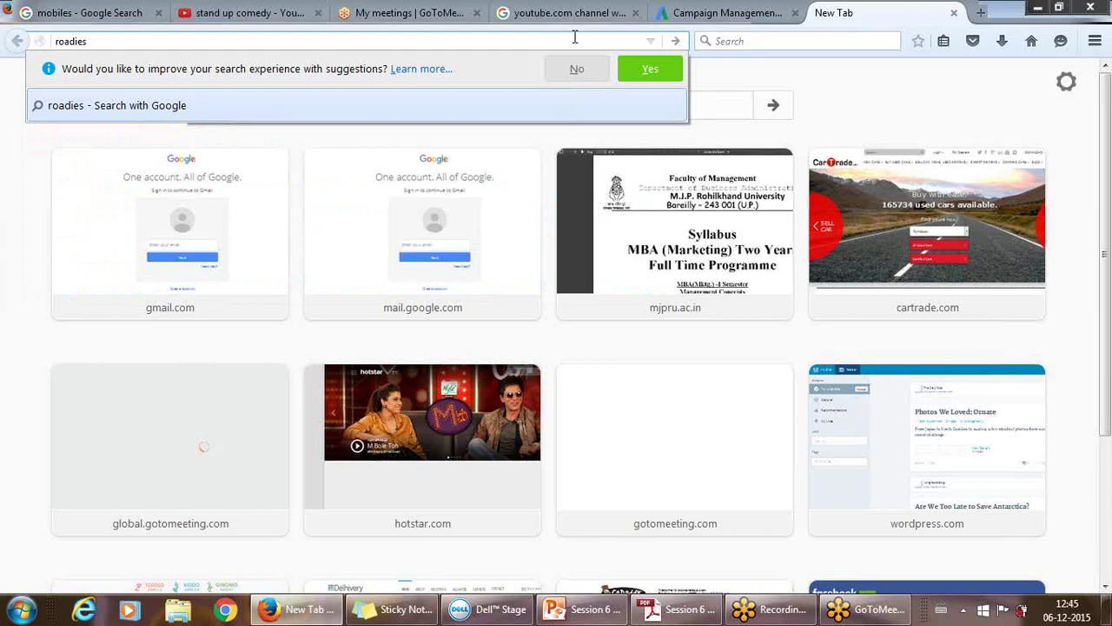
key(Return)
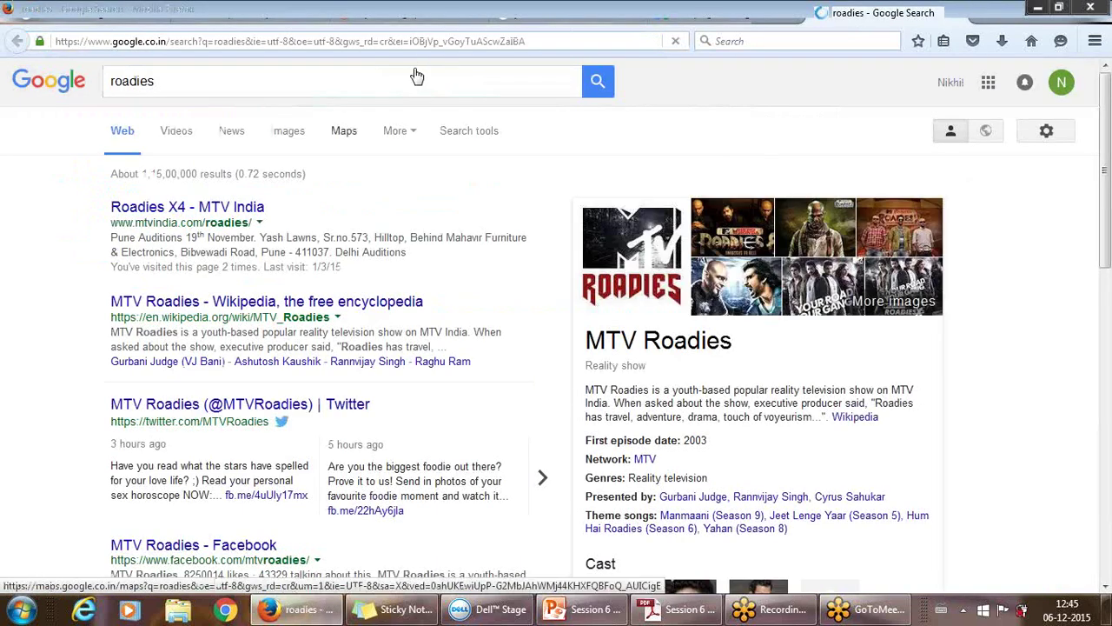
Step: Refine the web search to roadies youtube
click(212, 92)
text(yout)
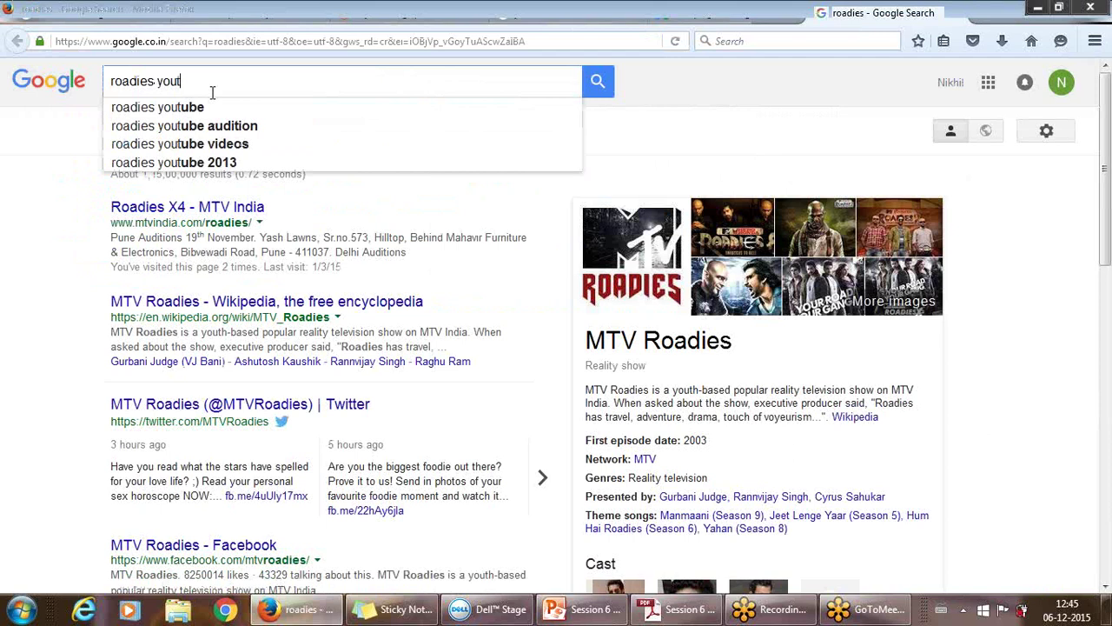
text(ube)
key(Return)
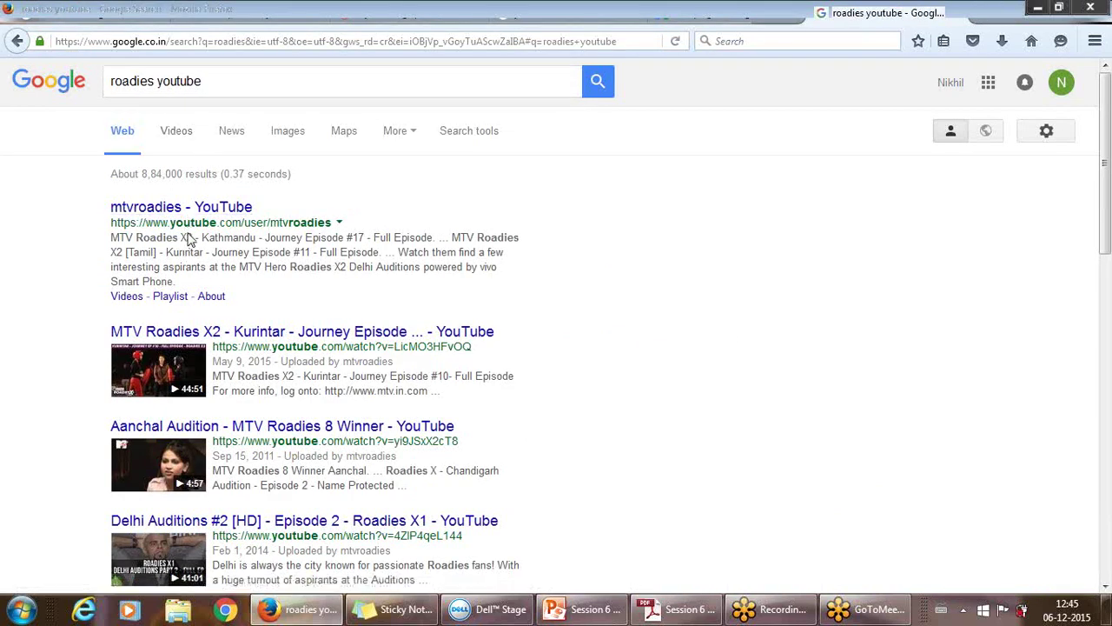
Step: Open the MTV Roadies X2 - Kurintar - Journey Episode #10 video and pause the ad playing before it
click(235, 336)
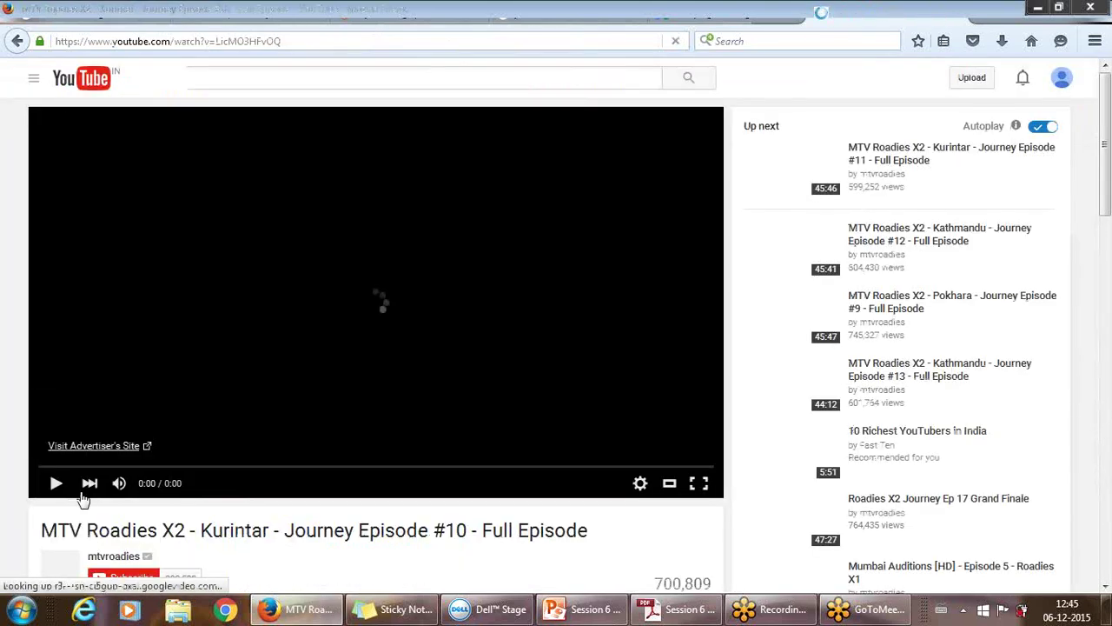
click(298, 39)
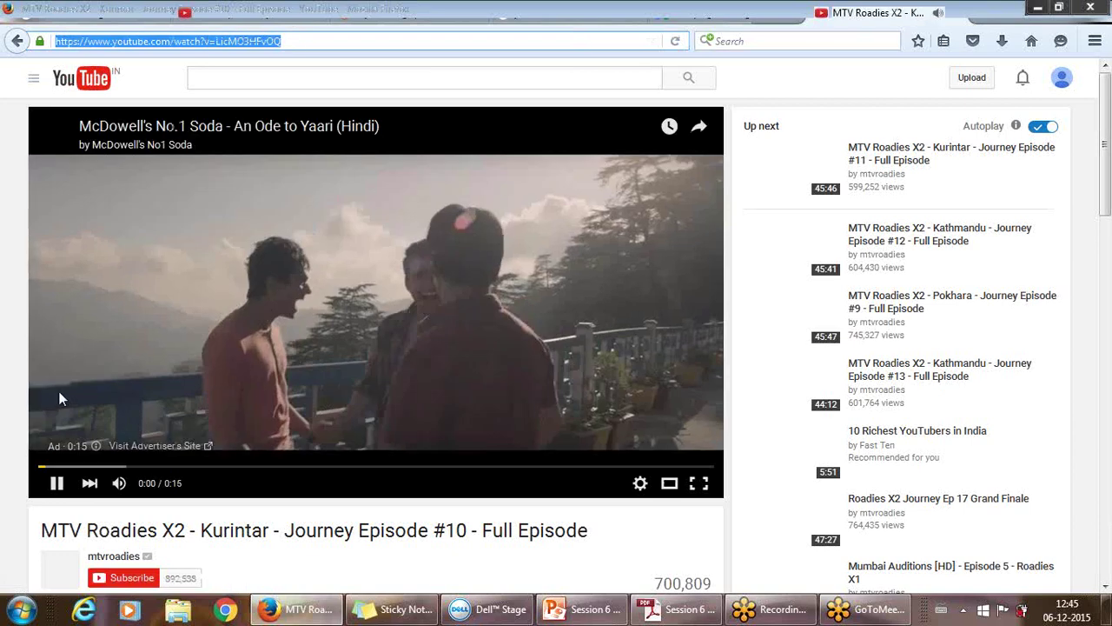
click(56, 459)
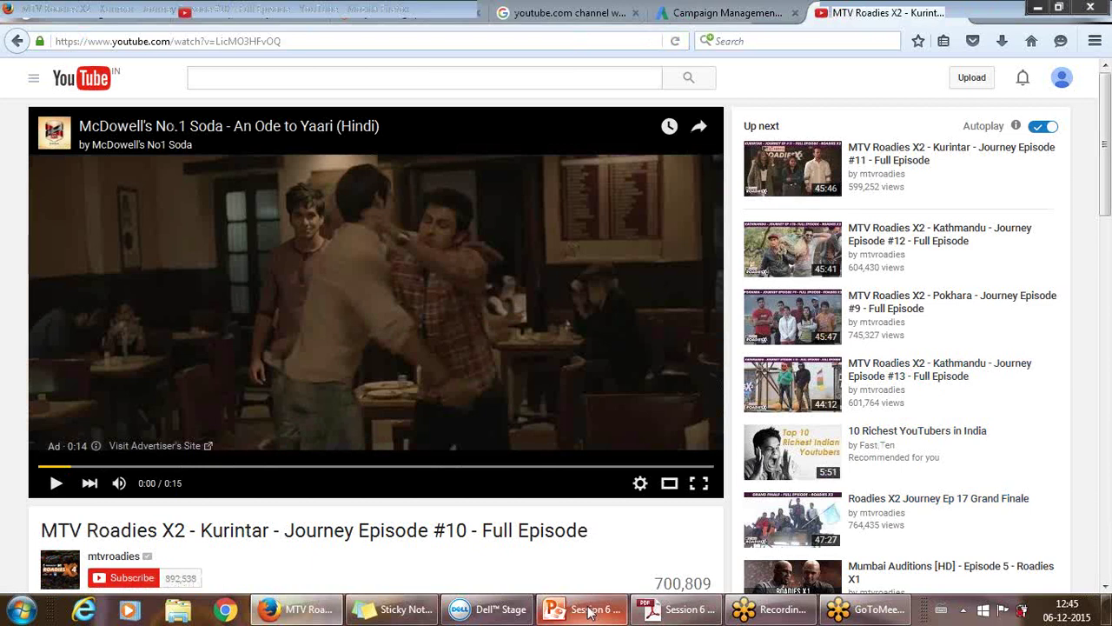
click(682, 610)
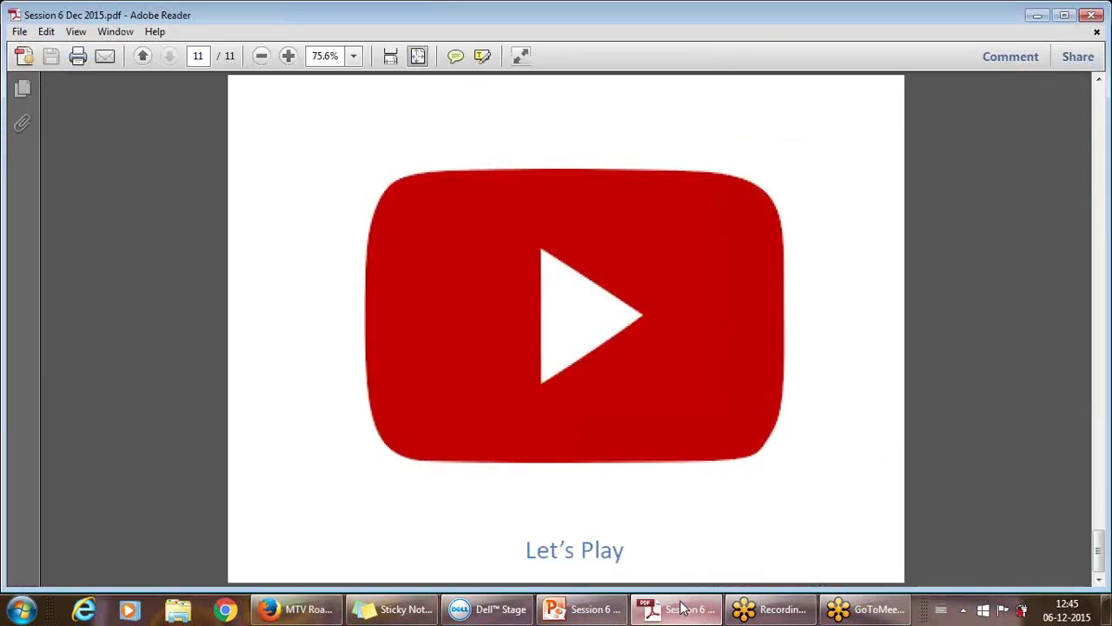
click(304, 609)
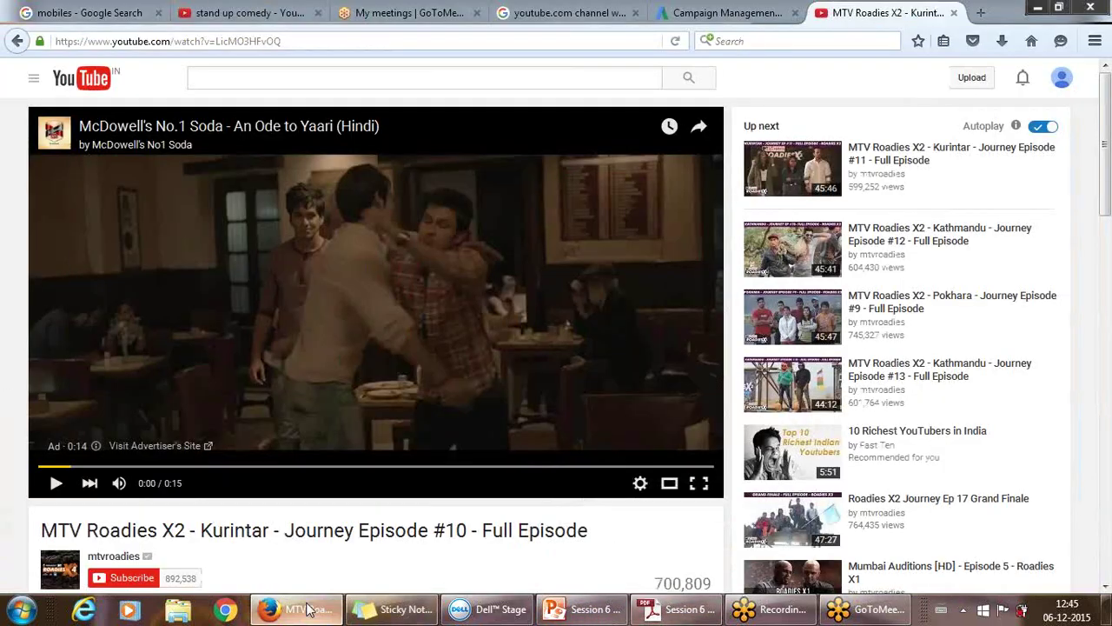
click(306, 609)
click(306, 610)
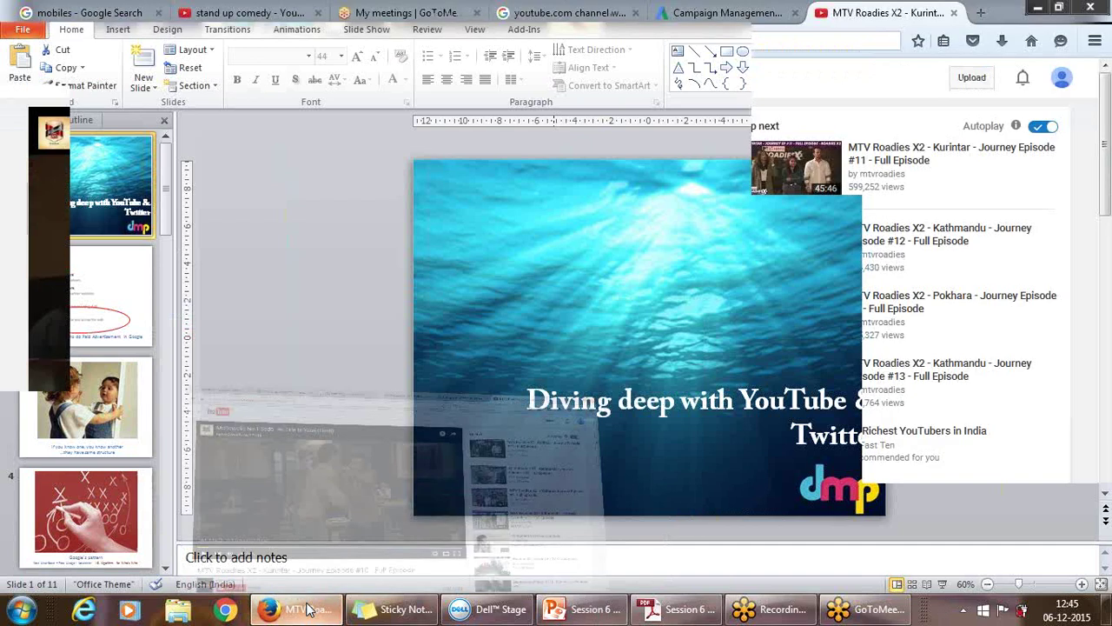
click(560, 13)
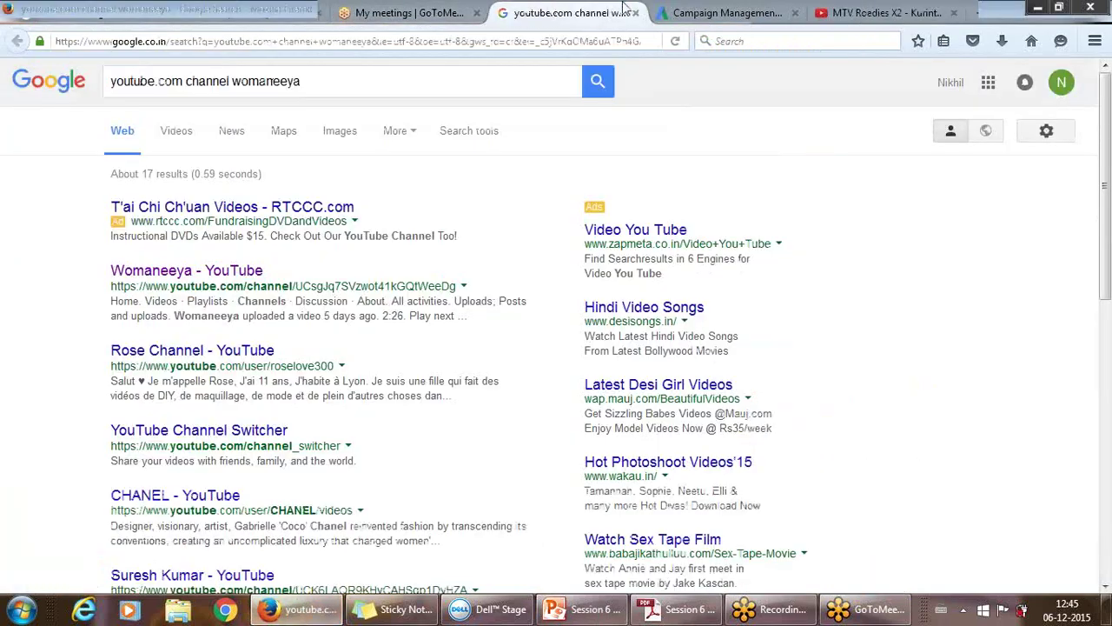
Step: Return to the AdWords campaign, try the custom option in its content exclusions settings, and discard the change
click(692, 15)
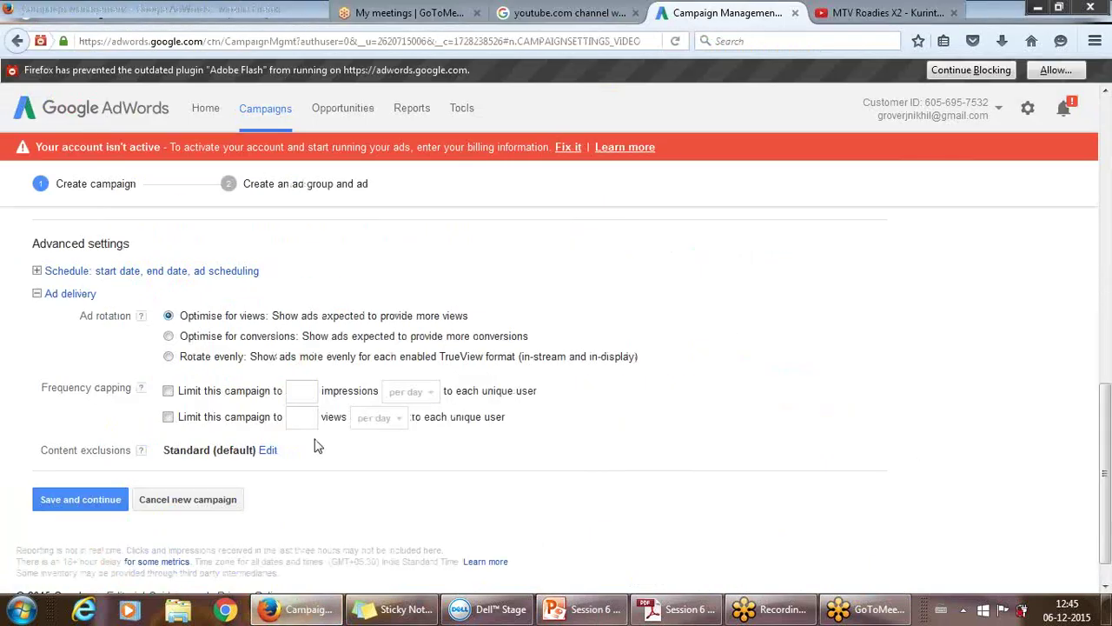
click(267, 452)
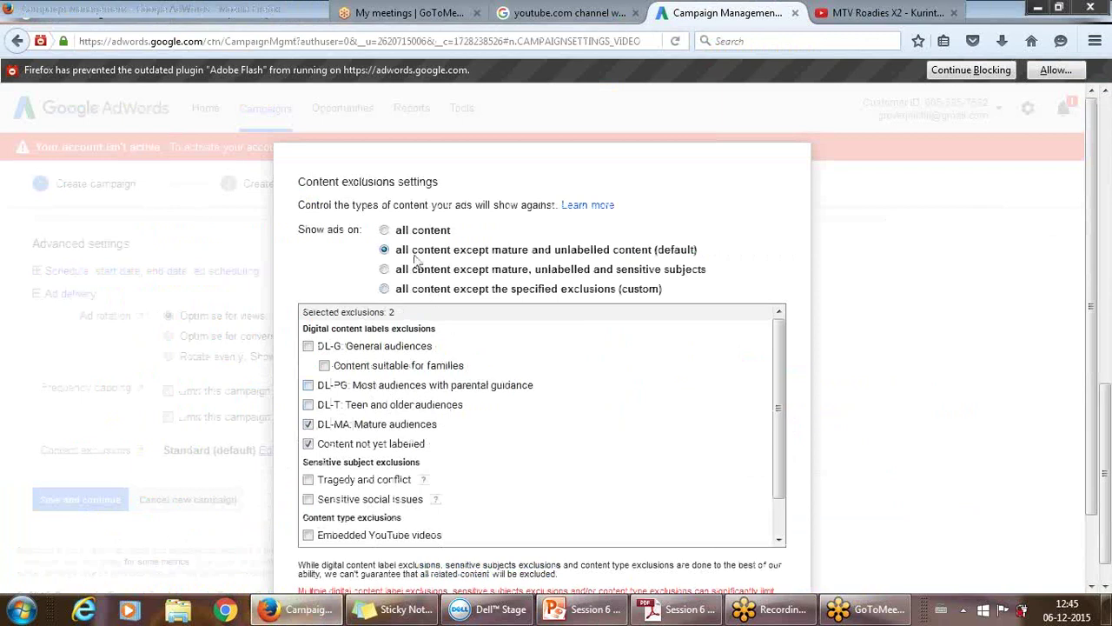
click(384, 289)
scroll(1086, 391, down, 2)
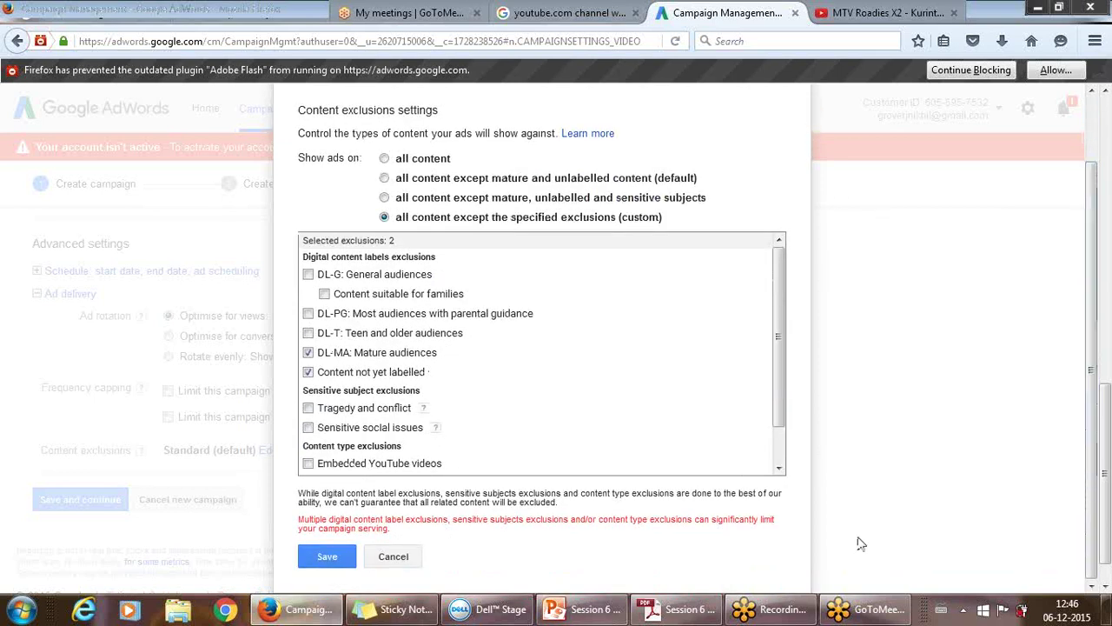
click(398, 557)
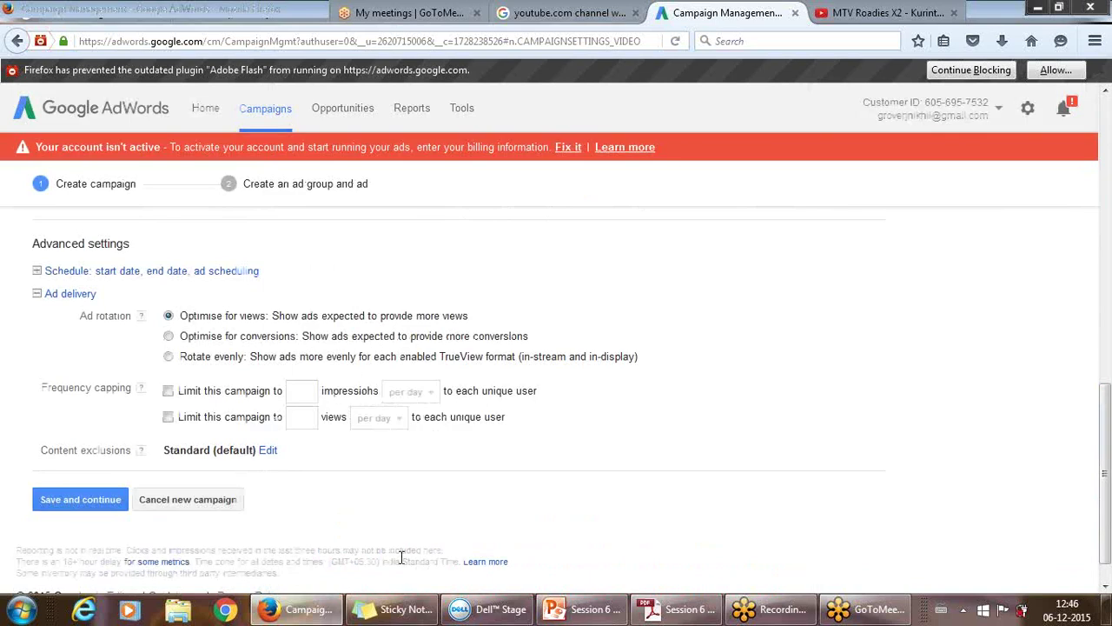